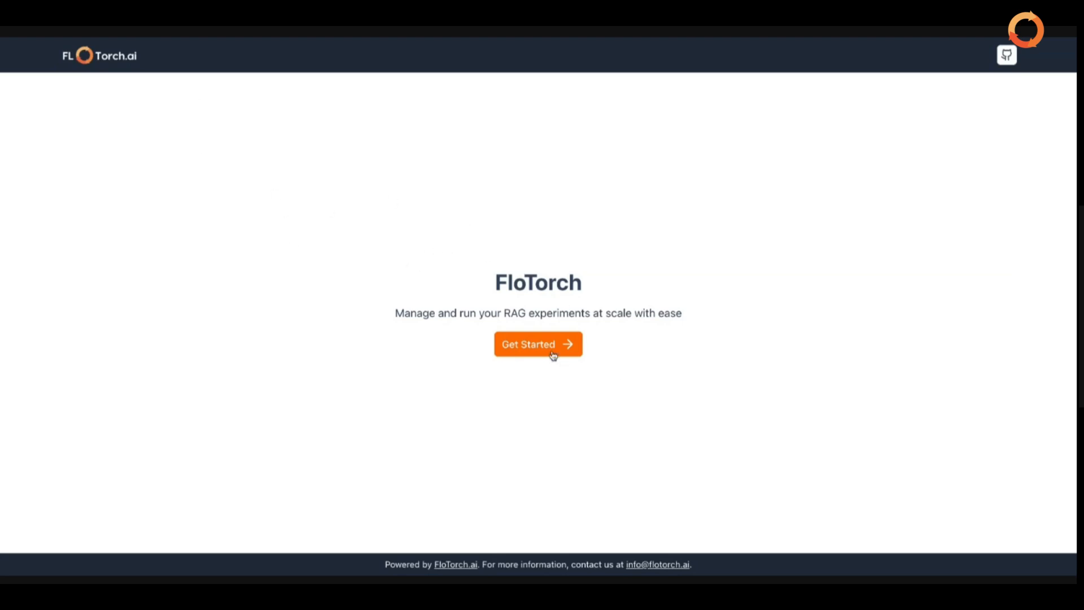
Go from the FloTorch landing page to the Projects list
{"action": "left_click", "coordinate": [536, 344]}
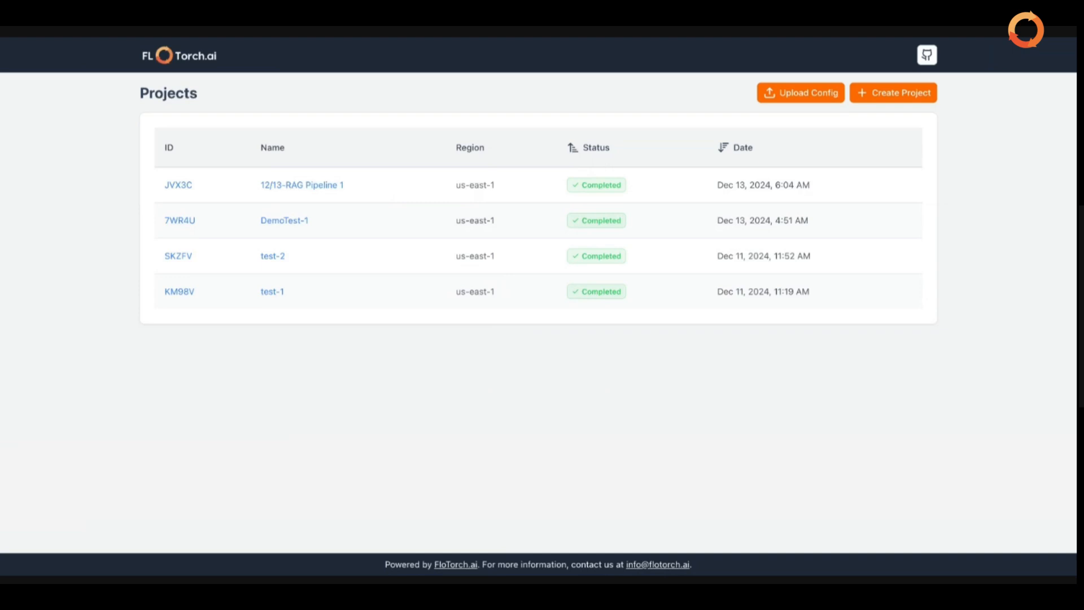
Start a new project and name it 12/17-Demo-MedicalAbstracts
{"action": "left_click", "coordinate": [914, 95]}
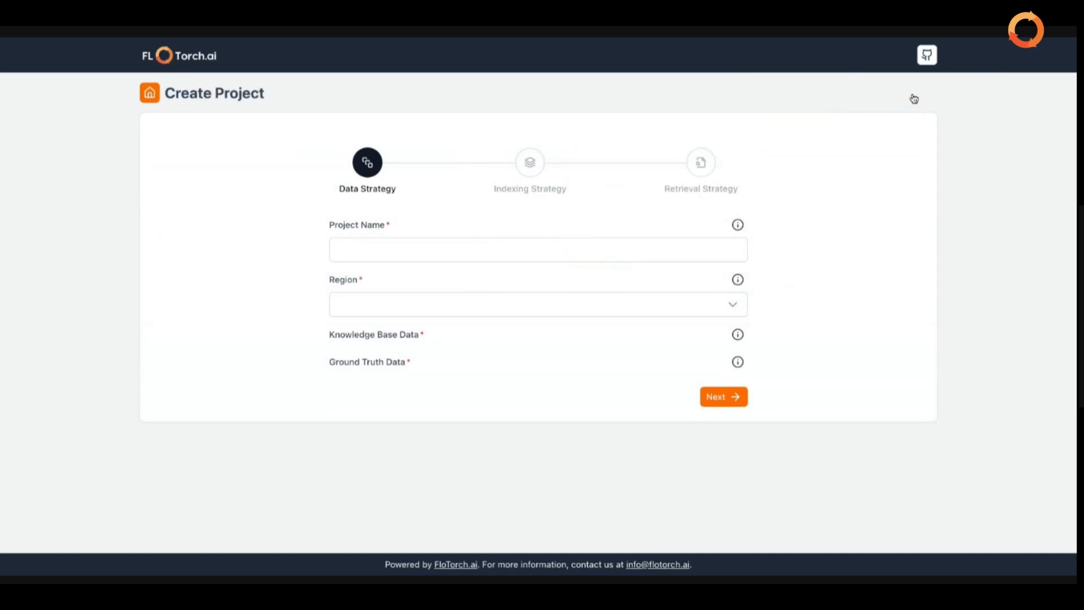
{"action": "left_click", "coordinate": [584, 251]}
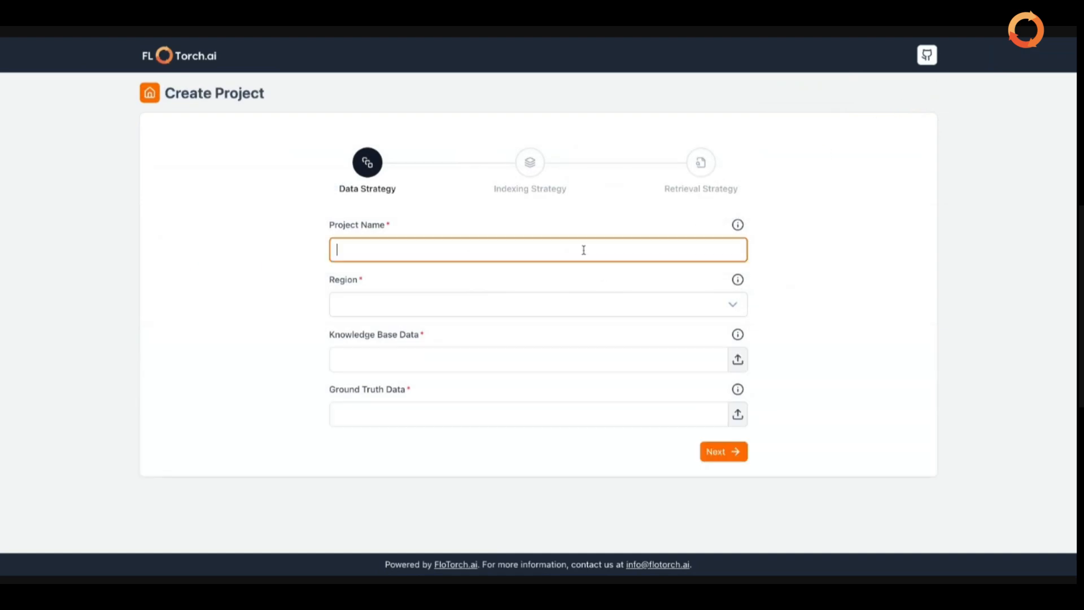
{"action": "type", "text": "12/17-Demo-Medical"}
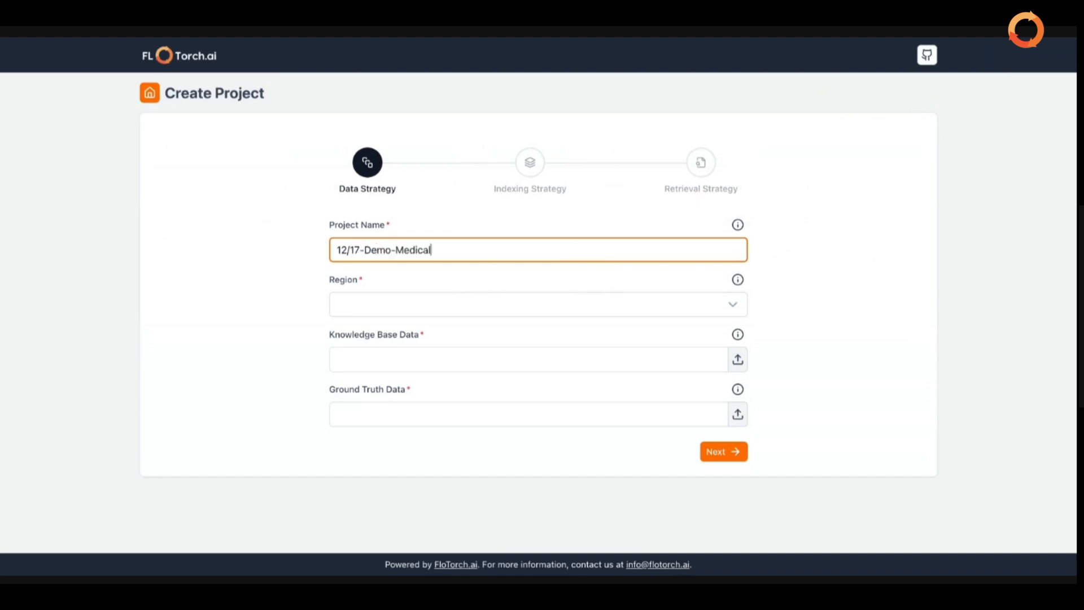
{"action": "type", "text": "Abstracts"}
{"action": "left_click", "coordinate": [665, 299]}
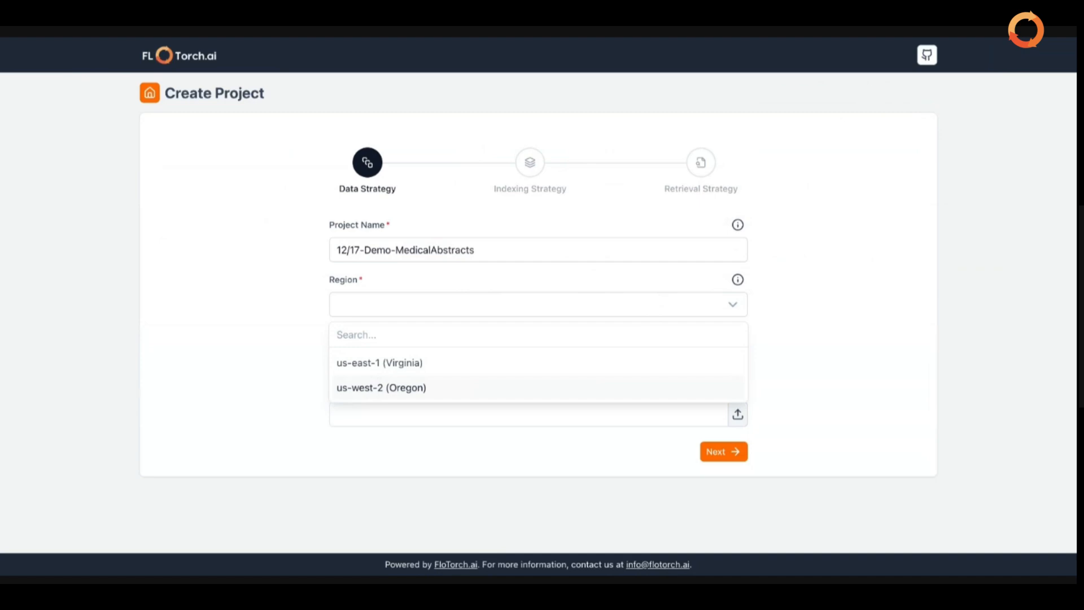
Pick us-east-1 (Virginia) as the region and upload the knowledge base data file
{"action": "left_click", "coordinate": [380, 367]}
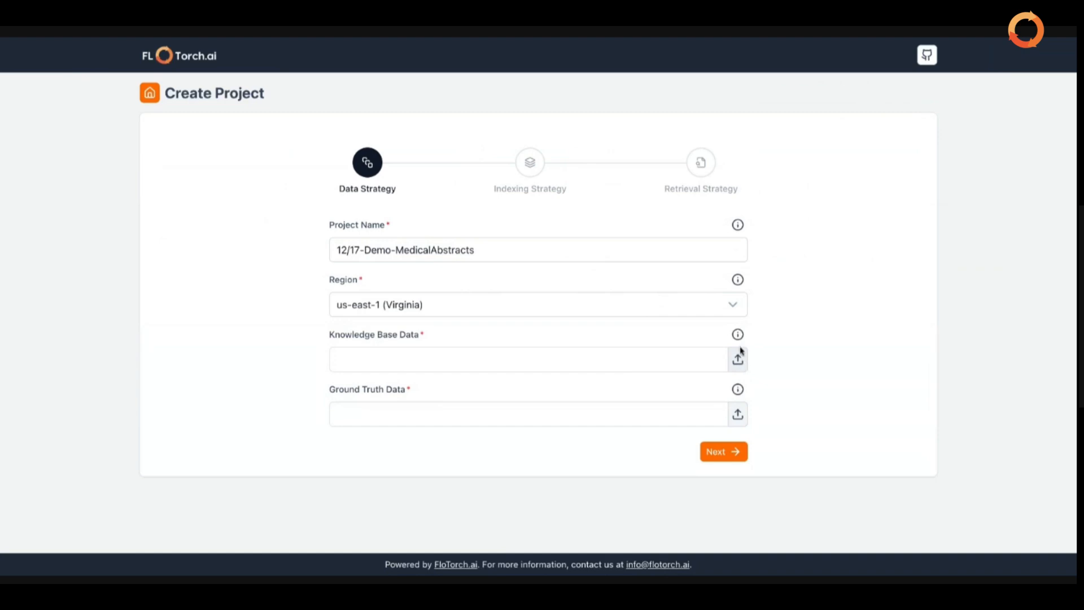
{"action": "mouse_move", "coordinate": [739, 339]}
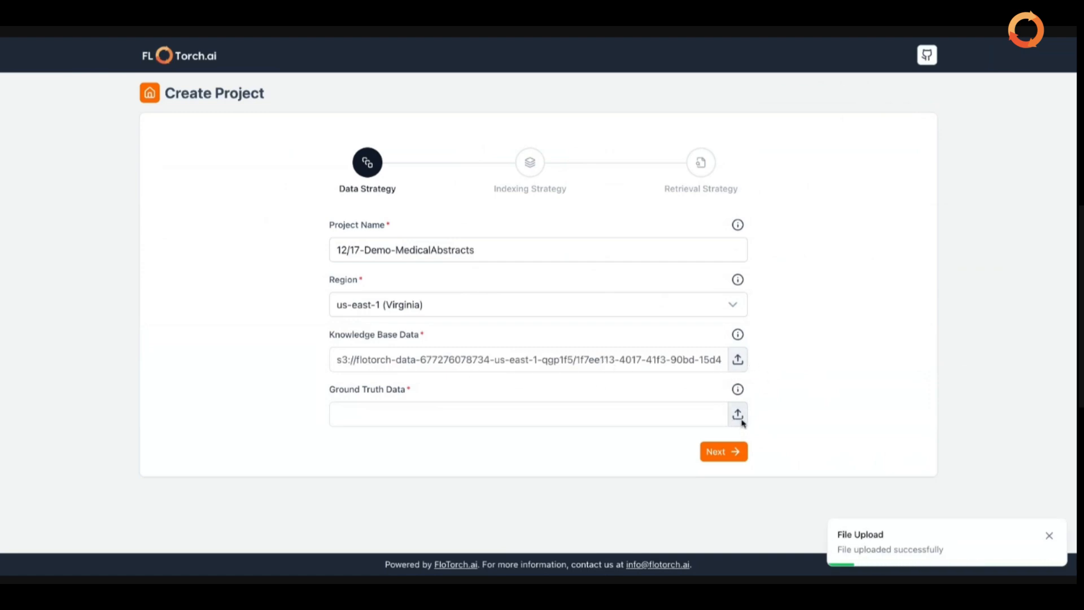
Upload the ground truth file so its S3 path fills the Ground Truth Data field
{"action": "mouse_move", "coordinate": [738, 393]}
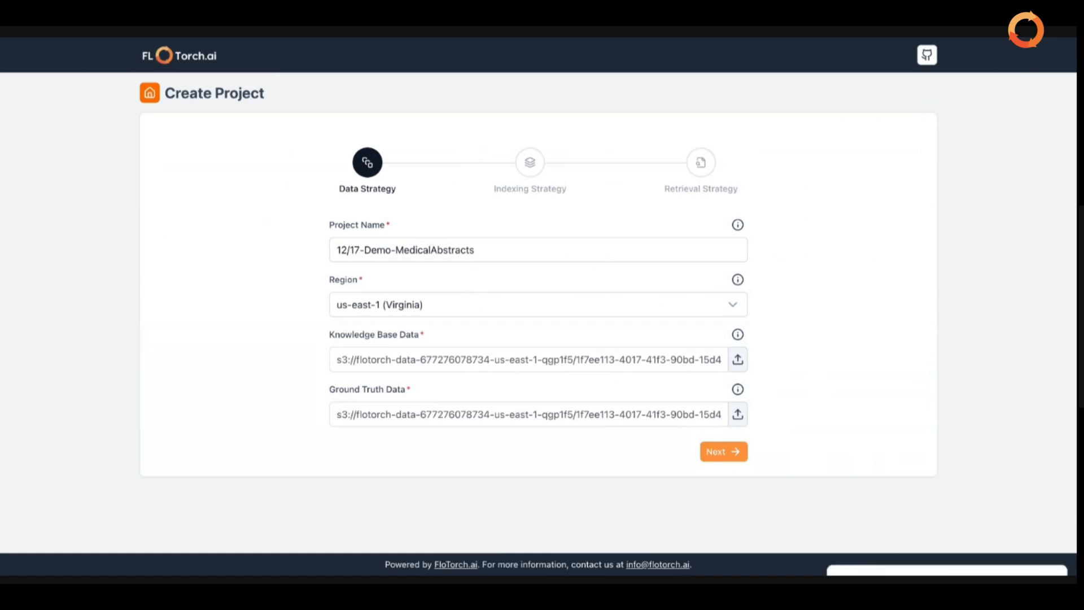
Advance the project form to the Indexing Strategy step
{"action": "left_click", "coordinate": [724, 452]}
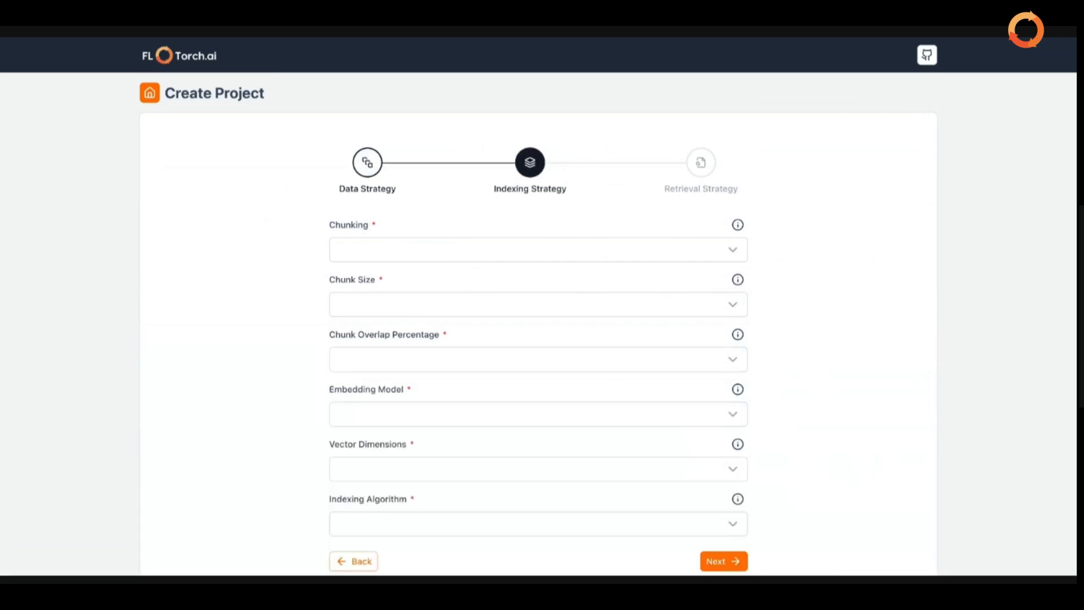
{"action": "scroll", "coordinate": [539, 305], "scroll_direction": "down", "scroll_amount": 1}
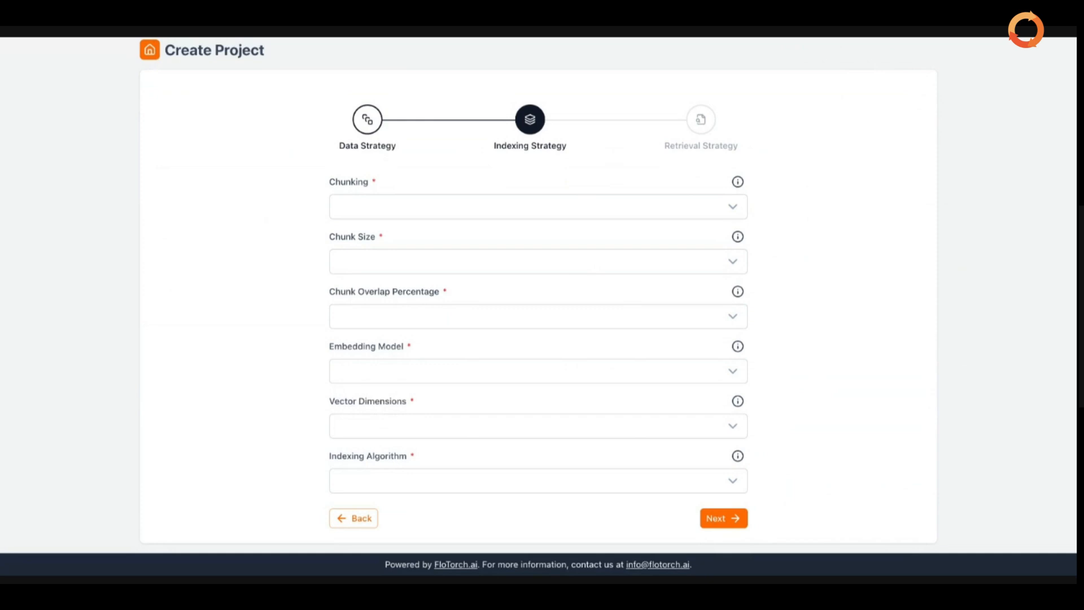
{"action": "left_click", "coordinate": [738, 208]}
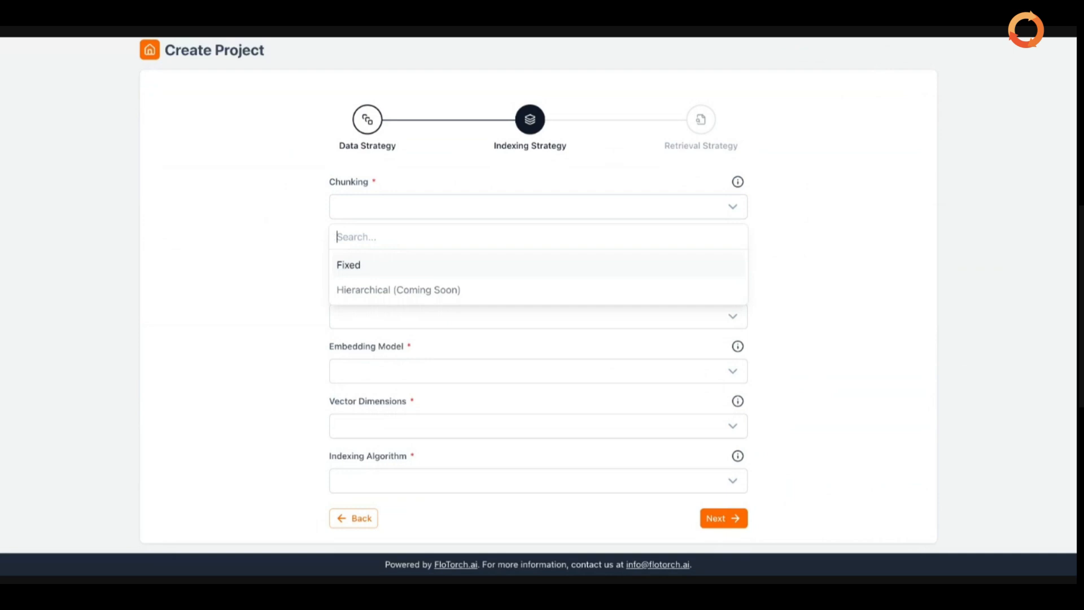
Choose Fixed chunking with chunk sizes 128 and 256
{"action": "left_click", "coordinate": [644, 266]}
{"action": "left_click", "coordinate": [798, 255]}
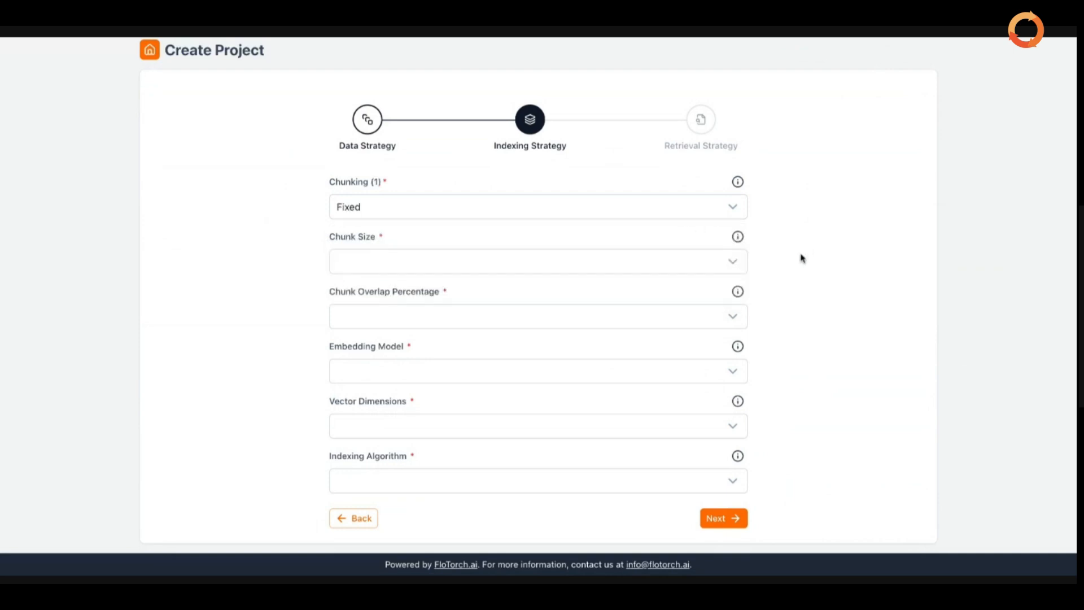
{"action": "left_click", "coordinate": [716, 270]}
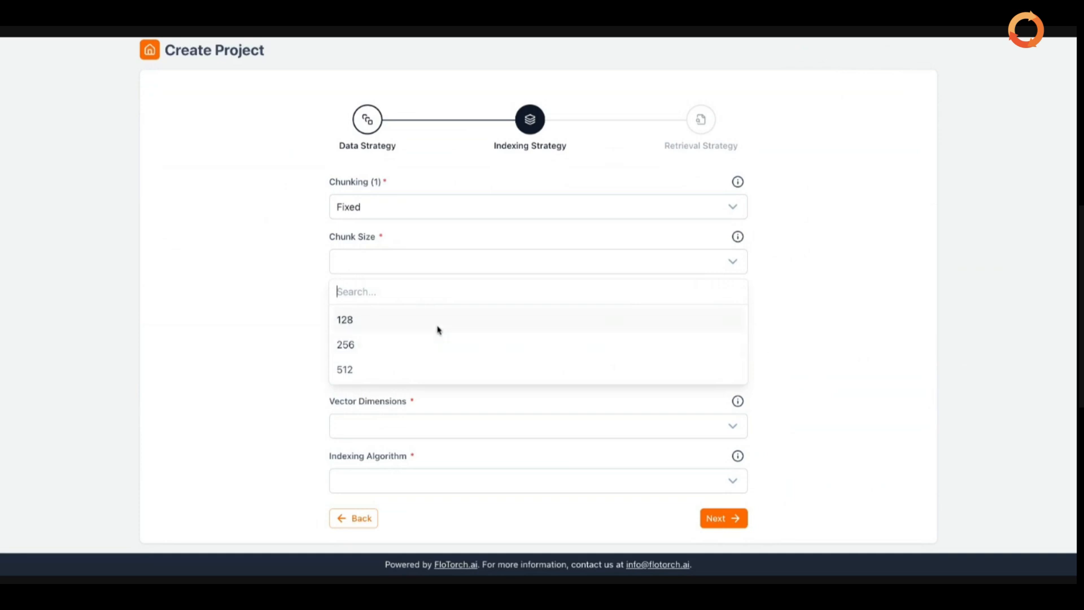
{"action": "key", "text": "Return"}
{"action": "key", "text": "Return"}
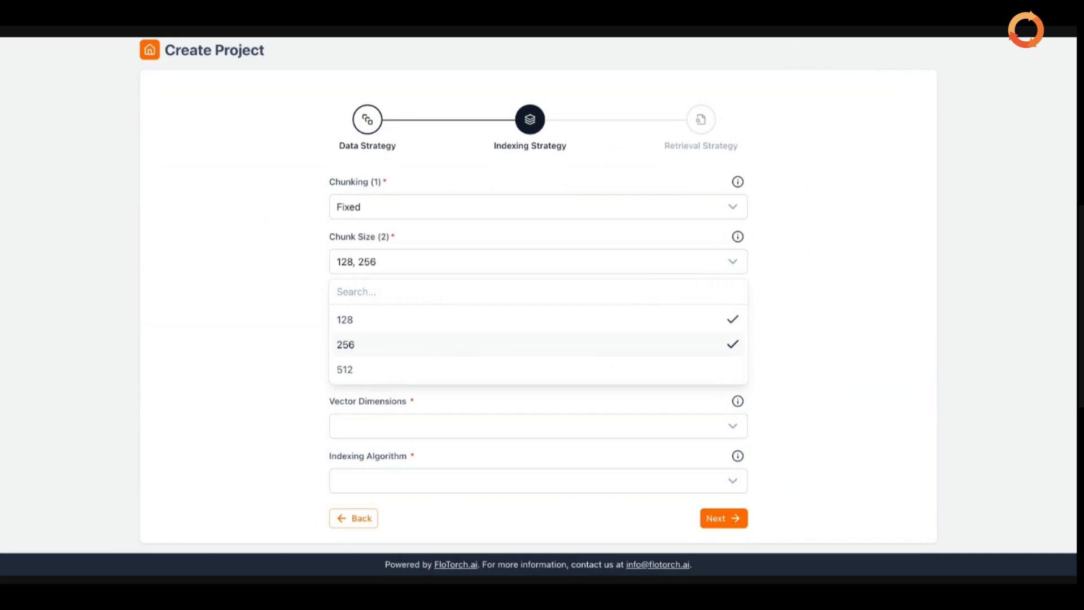
{"action": "left_click", "coordinate": [778, 329]}
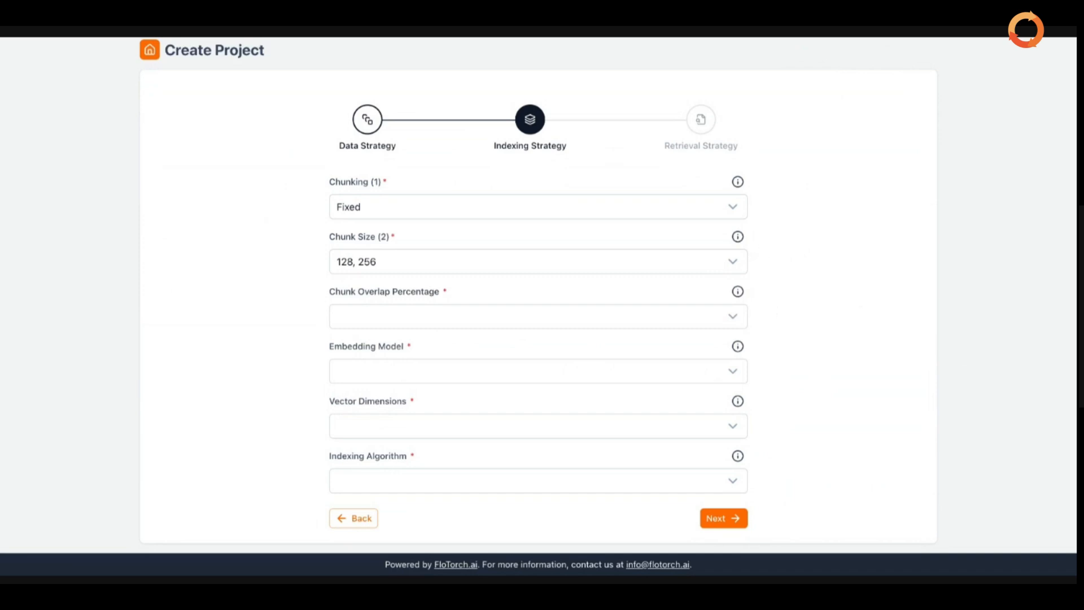
{"action": "left_click", "coordinate": [729, 323]}
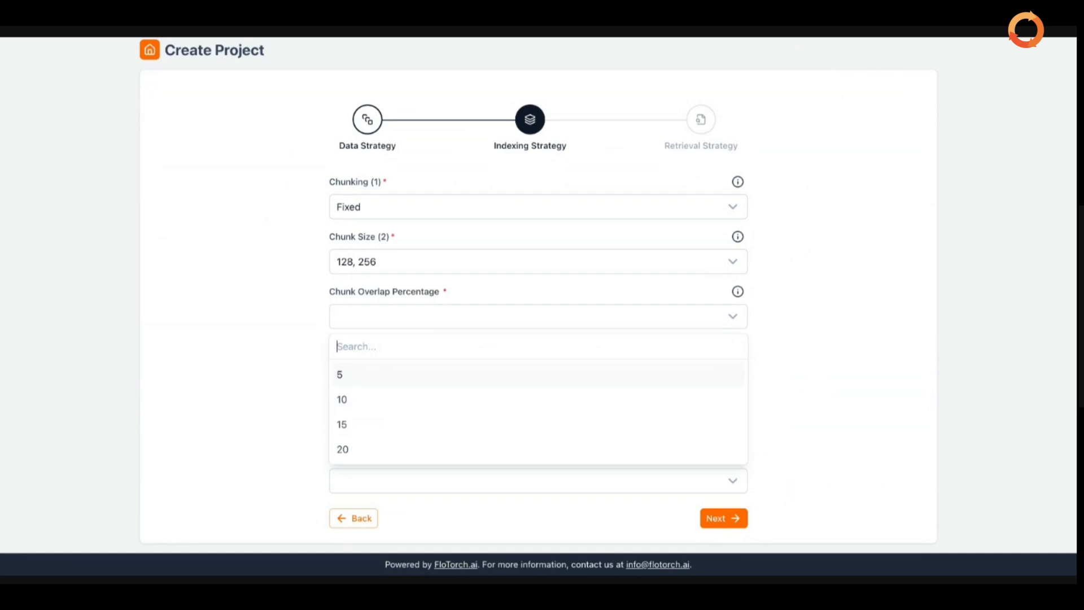
Select 10 and 15 as the chunk overlap percentages
{"action": "left_click", "coordinate": [619, 399]}
{"action": "left_click", "coordinate": [579, 430]}
{"action": "left_click", "coordinate": [859, 370]}
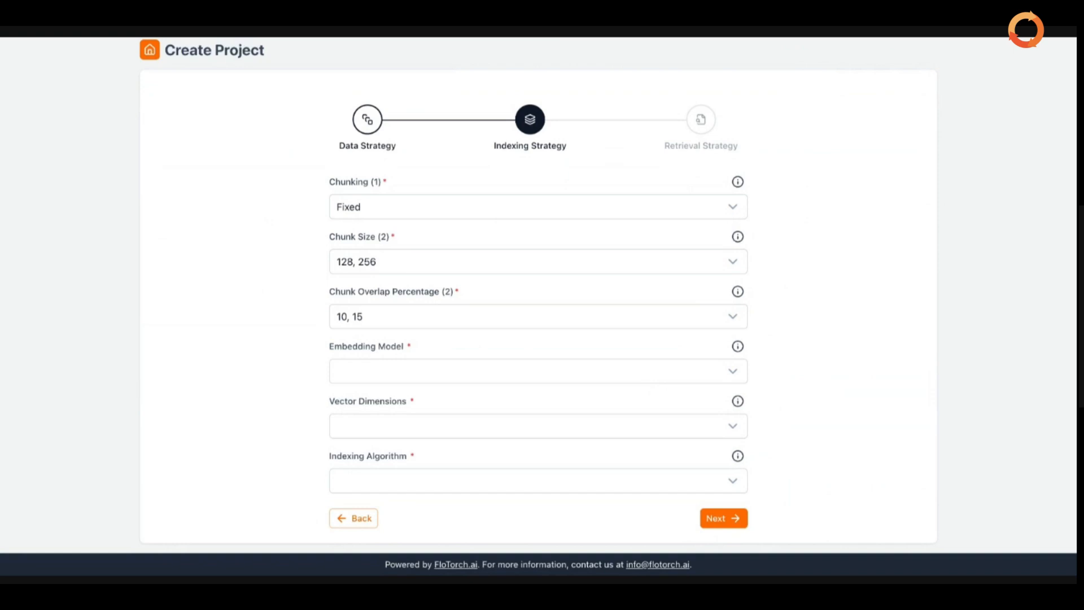
Select Titan Embeddings V2 - Text and Cohere Embed English as embedding models
{"action": "left_click", "coordinate": [606, 372]}
{"action": "scroll", "coordinate": [609, 442], "scroll_direction": "down", "scroll_amount": 1}
{"action": "scroll", "coordinate": [608, 442], "scroll_direction": "up", "scroll_amount": 1}
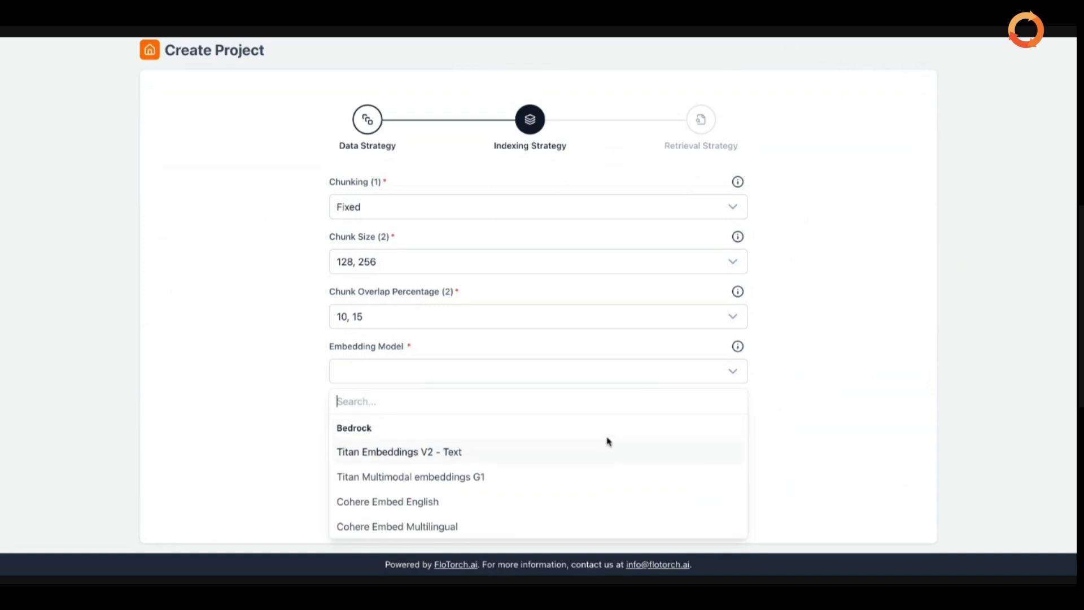
{"action": "scroll", "coordinate": [671, 471], "scroll_direction": "down", "scroll_amount": 1}
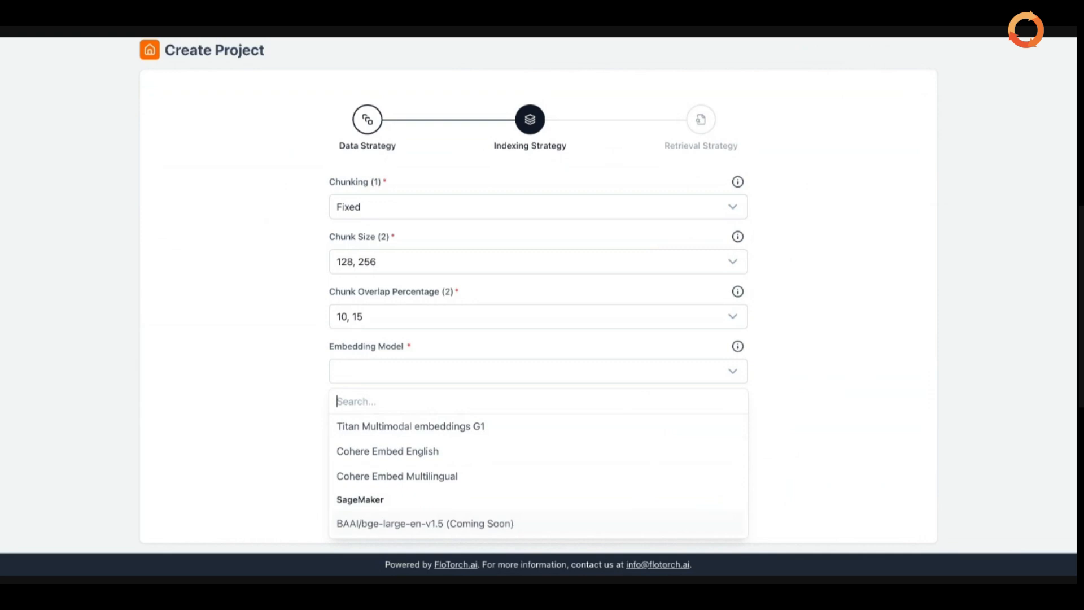
{"action": "scroll", "coordinate": [538, 469], "scroll_direction": "up", "scroll_amount": 1}
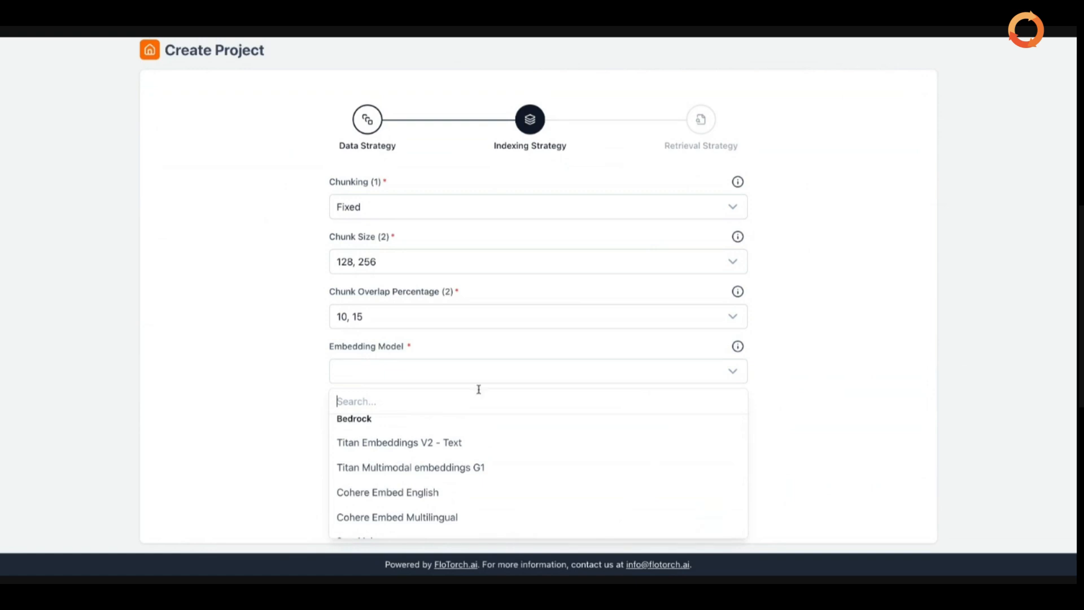
{"action": "scroll", "coordinate": [500, 436], "scroll_direction": "down", "scroll_amount": 1}
{"action": "scroll", "coordinate": [500, 437], "scroll_direction": "up", "scroll_amount": 1}
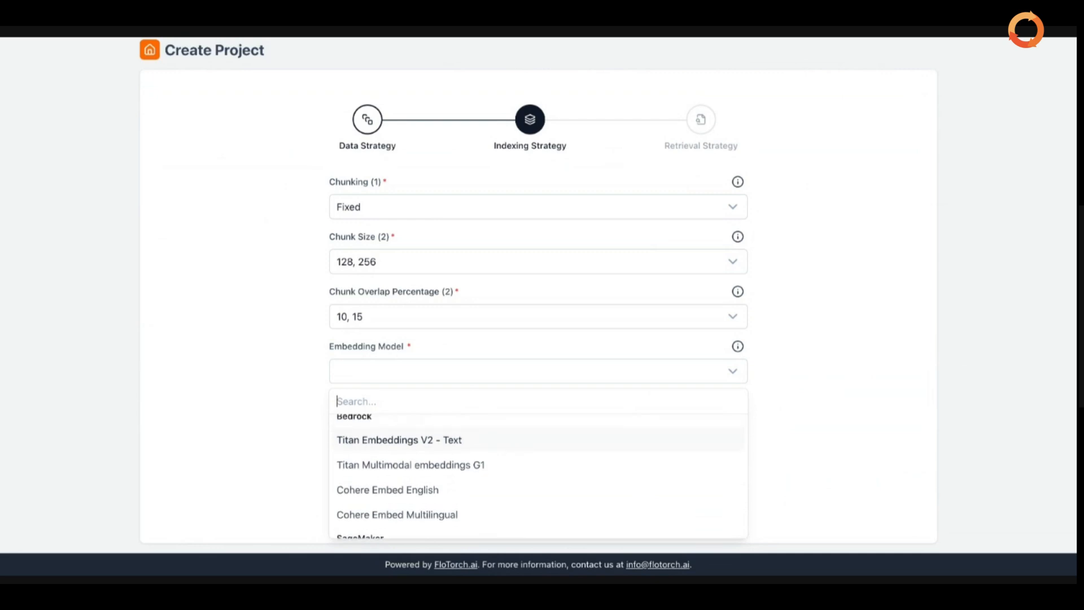
{"action": "left_click", "coordinate": [480, 440]}
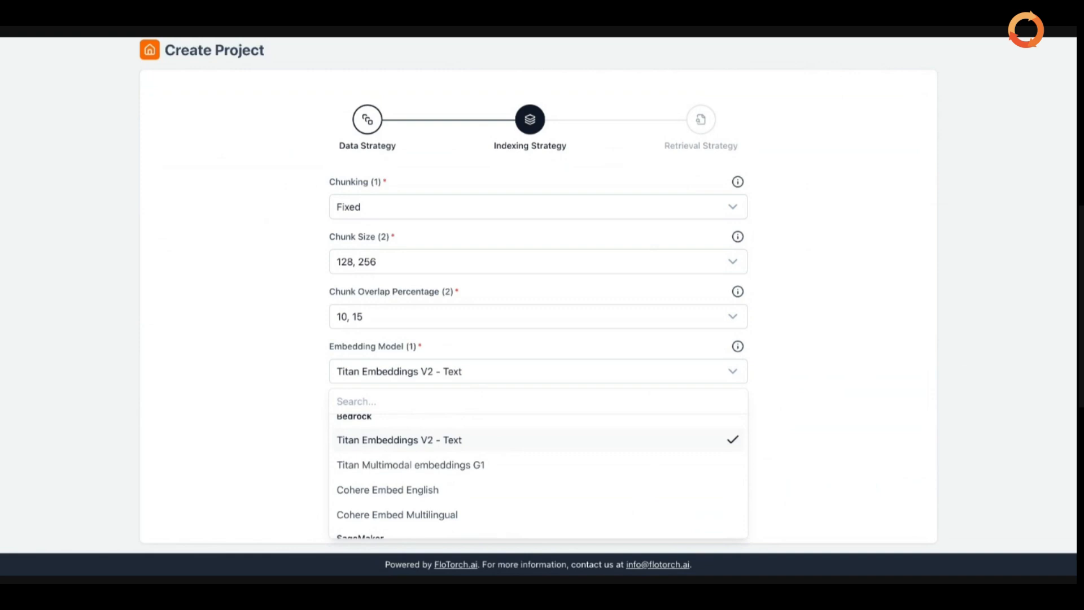
{"action": "left_click", "coordinate": [481, 489]}
Confirm the two embedding models and set vector dimensions to 1024
{"action": "left_click", "coordinate": [776, 469]}
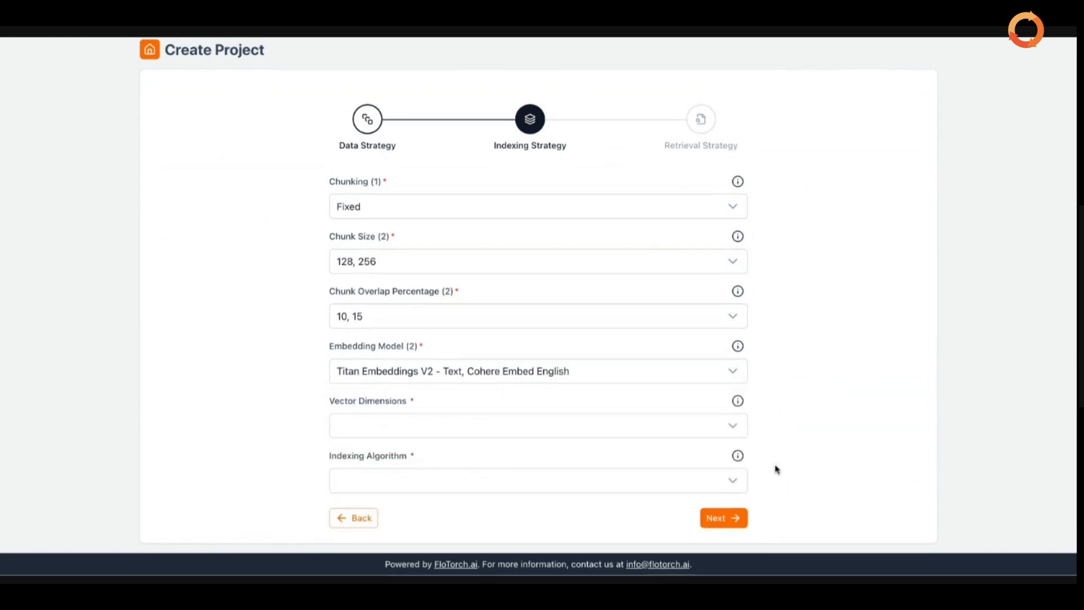
{"action": "left_click", "coordinate": [689, 431]}
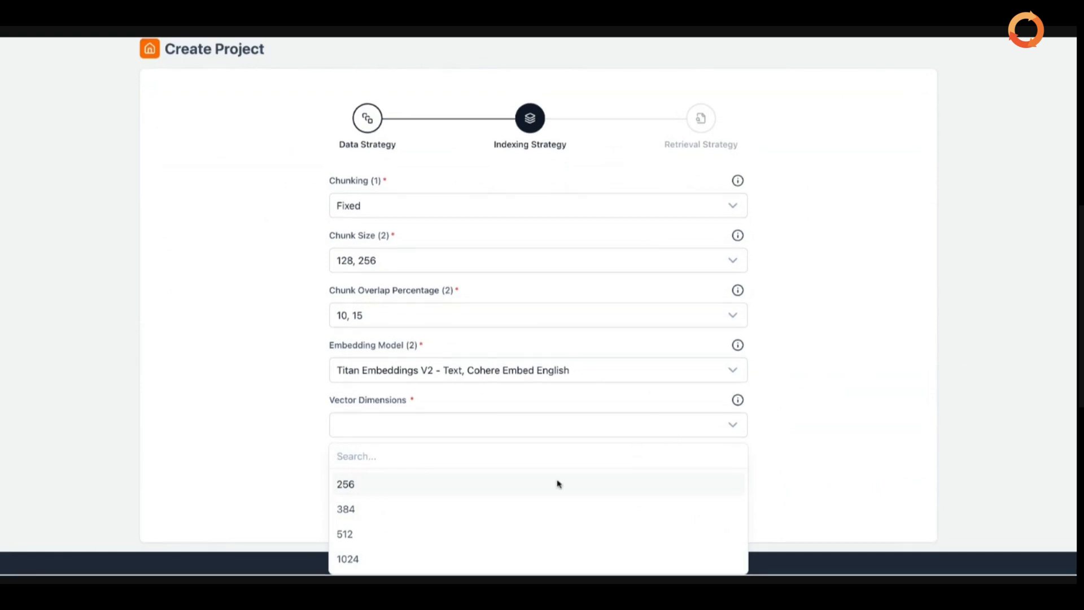
{"action": "left_click", "coordinate": [398, 562]}
{"action": "left_click", "coordinate": [813, 477]}
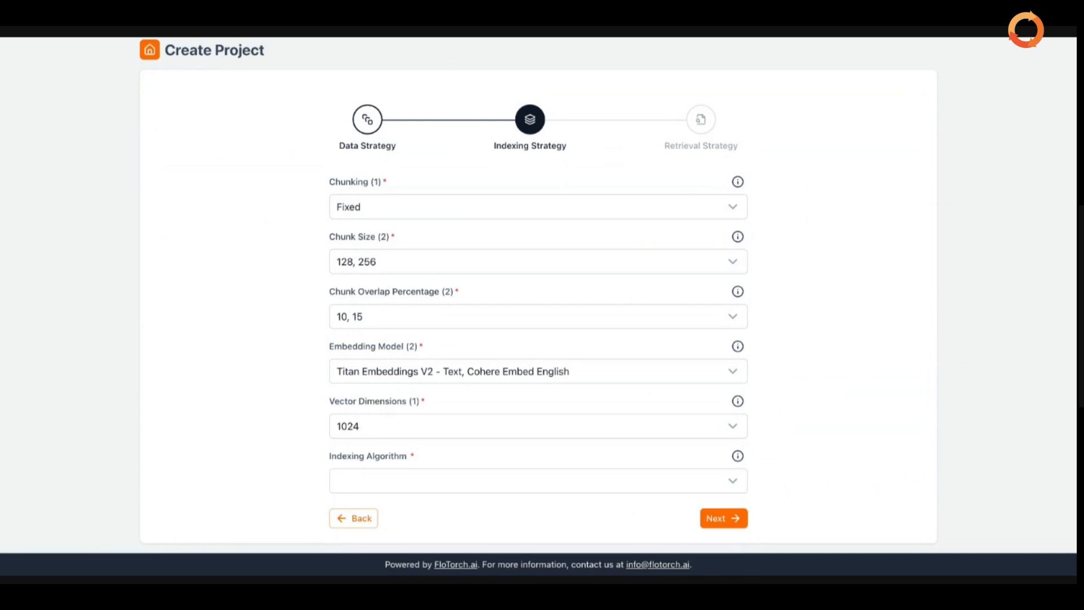
{"action": "left_click", "coordinate": [743, 482]}
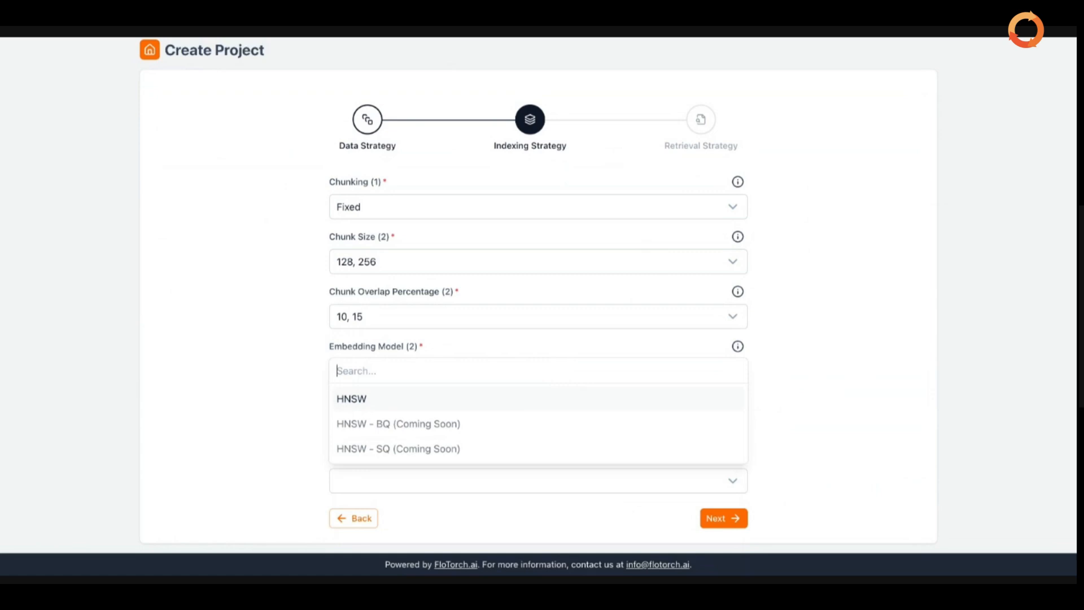
Select HNSW as the indexing algorithm and proceed to Retrieval Strategy
{"action": "left_click", "coordinate": [538, 399]}
{"action": "left_click", "coordinate": [802, 418]}
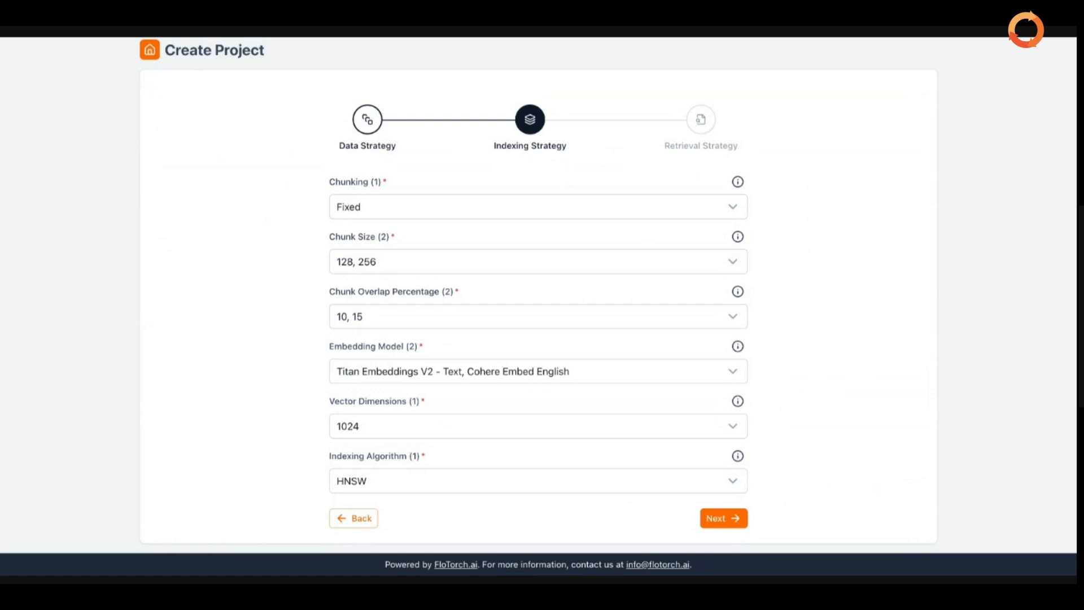
{"action": "left_click", "coordinate": [736, 520]}
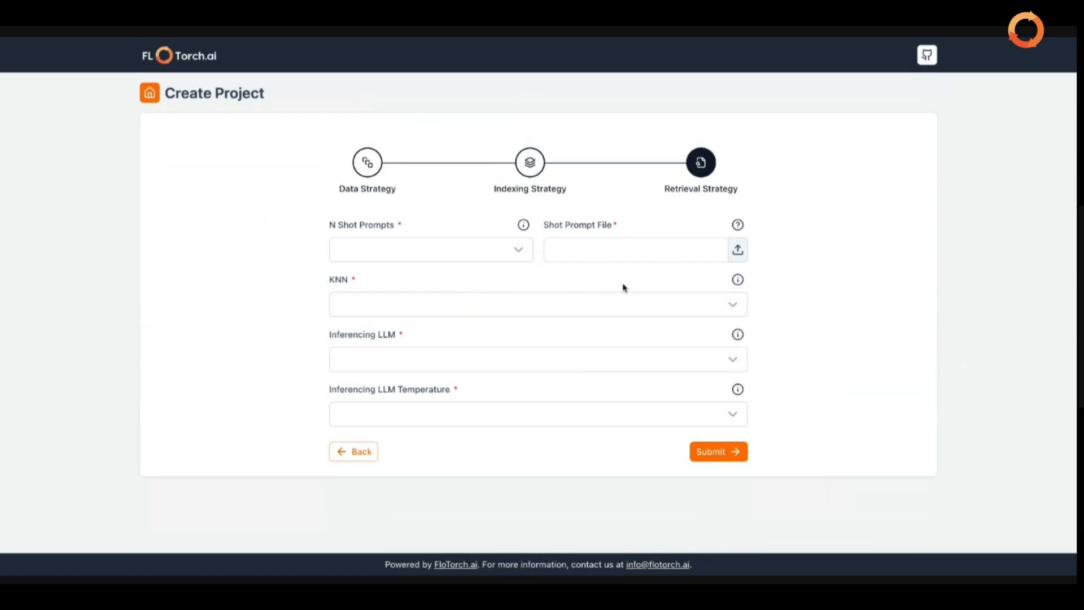
Open the Shot Prompt File help to view the 'How to use prompt guide' JSON format
{"action": "left_click", "coordinate": [737, 226]}
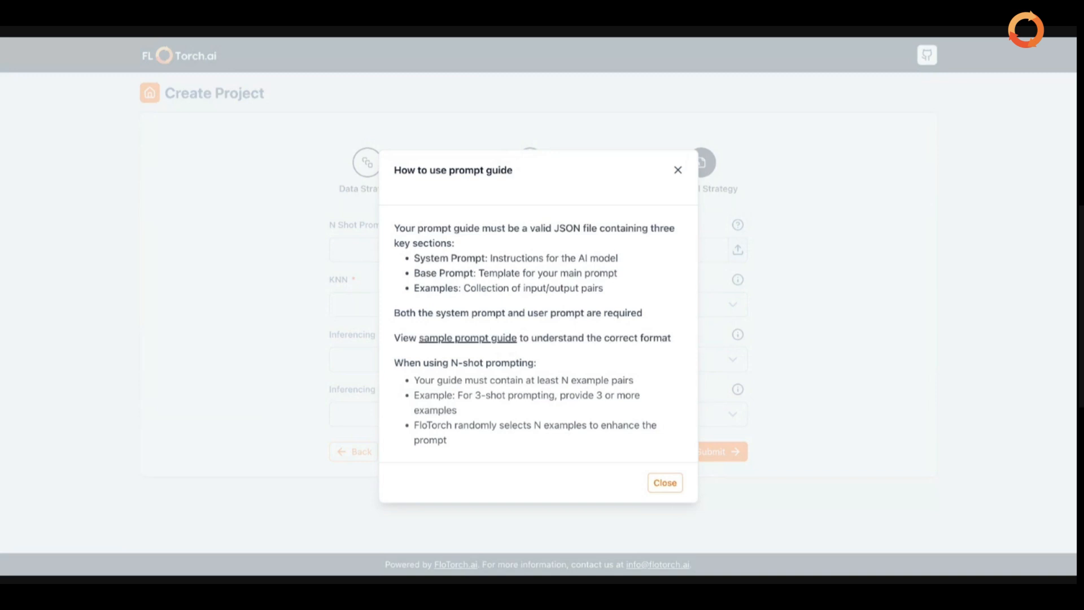
Set N Shot Prompts to 1 and attach the shot prompt file
{"action": "left_click", "coordinate": [678, 170]}
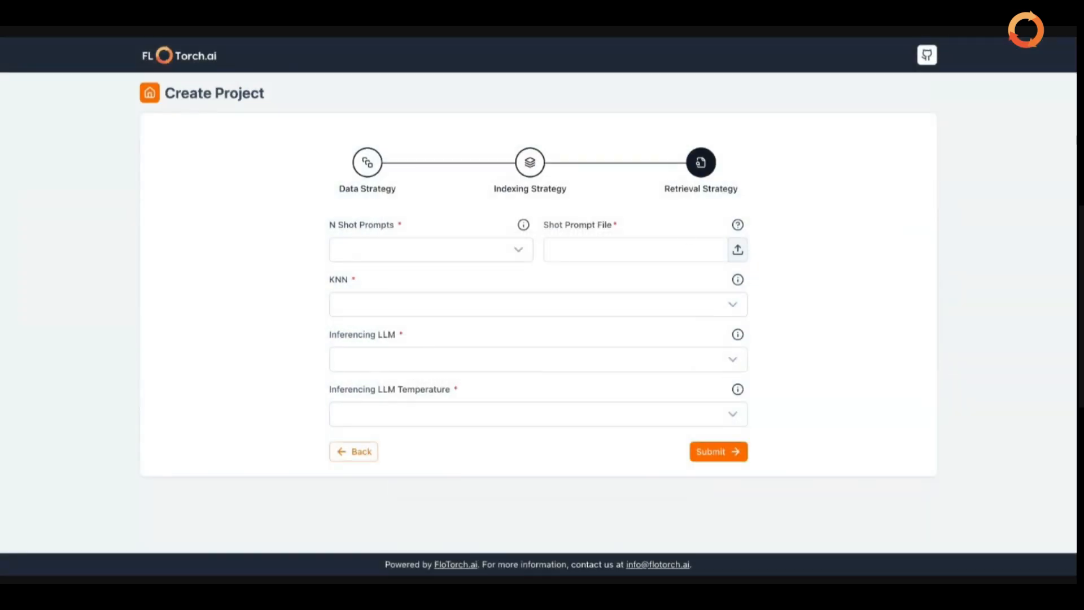
{"action": "left_click", "coordinate": [511, 251]}
{"action": "left_click", "coordinate": [358, 332]}
{"action": "left_click", "coordinate": [680, 277]}
{"action": "left_click", "coordinate": [738, 252]}
{"action": "left_click", "coordinate": [421, 303]}
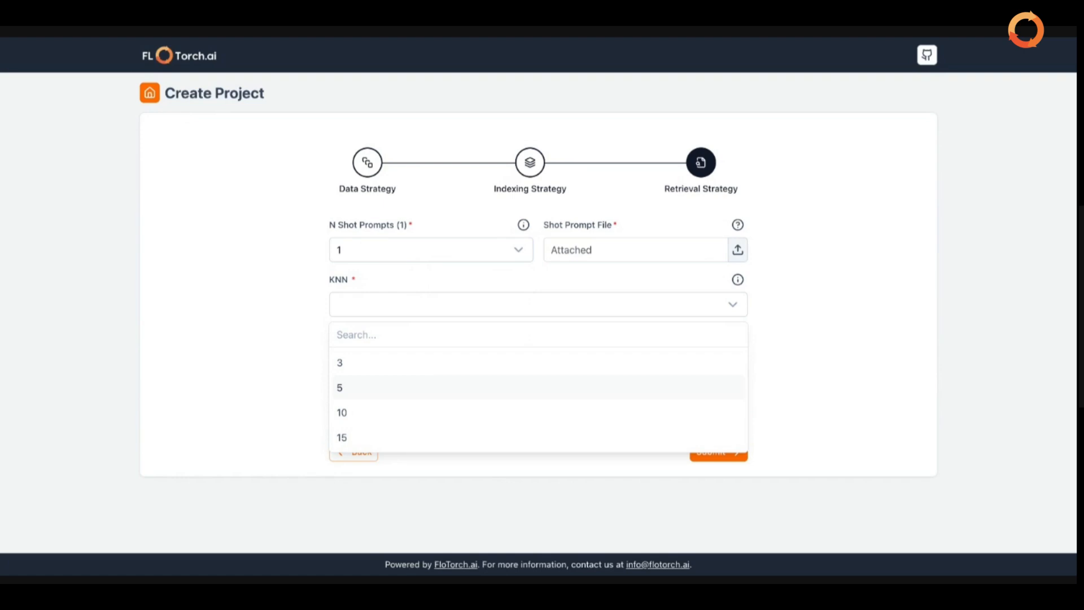
Select 5 and 10 as the KNN values
{"action": "left_click", "coordinate": [409, 387]}
{"action": "left_click", "coordinate": [409, 417]}
{"action": "left_click", "coordinate": [819, 372]}
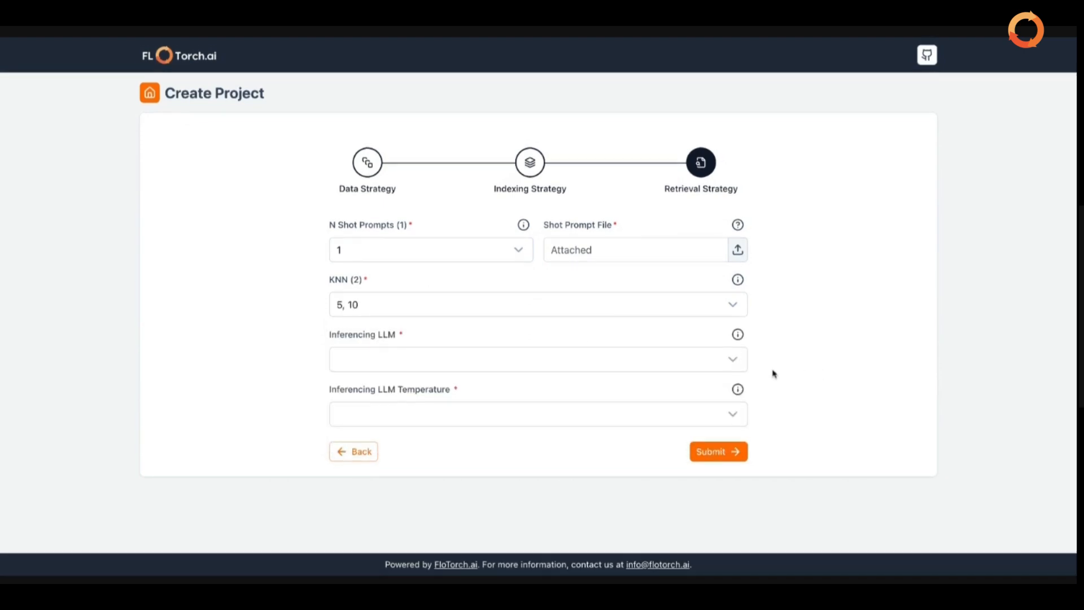
{"action": "left_click", "coordinate": [667, 368]}
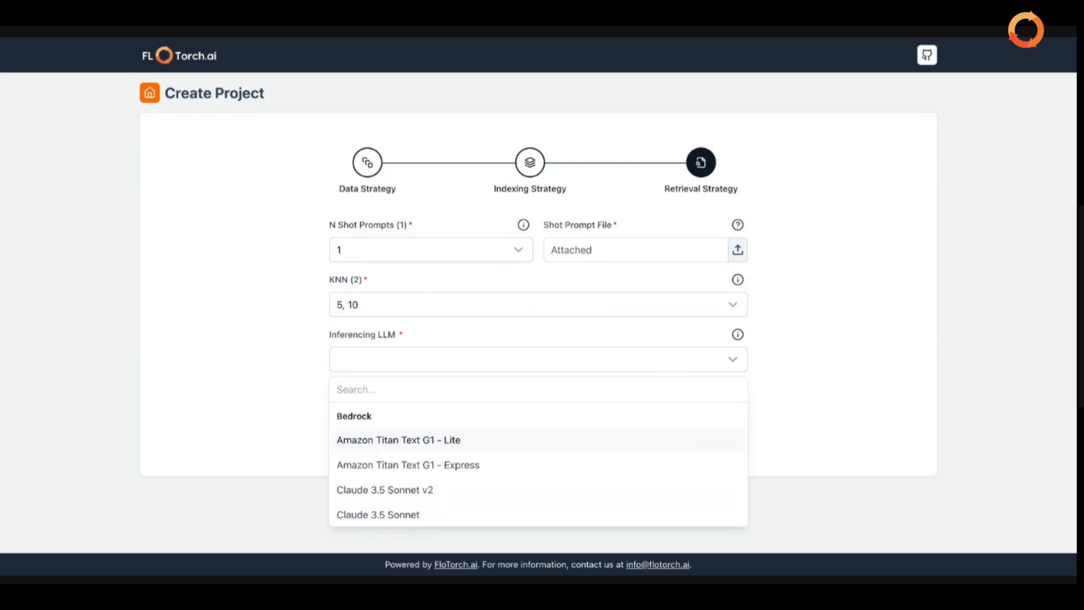
Check Claude 3.5 Sonnet v2, Meta Llama 3.2 3B Instruct and Mistral 7B Instruct in the Inferencing LLM list
{"action": "scroll", "coordinate": [600, 411], "scroll_direction": "down", "scroll_amount": 5}
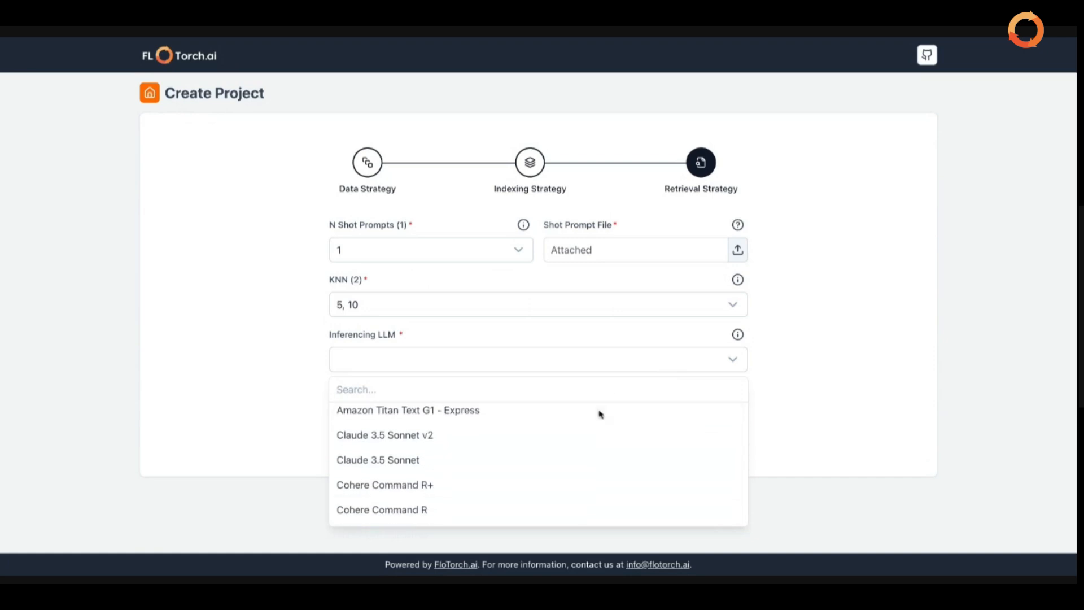
{"action": "scroll", "coordinate": [601, 414], "scroll_direction": "up", "scroll_amount": 4}
{"action": "scroll", "coordinate": [601, 414], "scroll_direction": "up", "scroll_amount": 1}
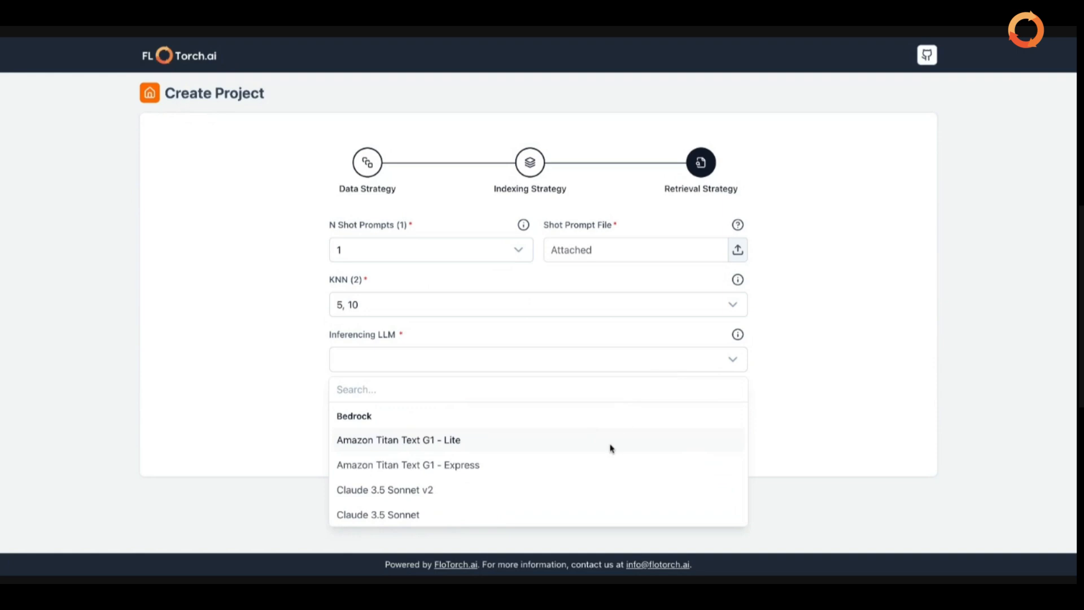
{"action": "scroll", "coordinate": [610, 445], "scroll_direction": "down", "scroll_amount": 10}
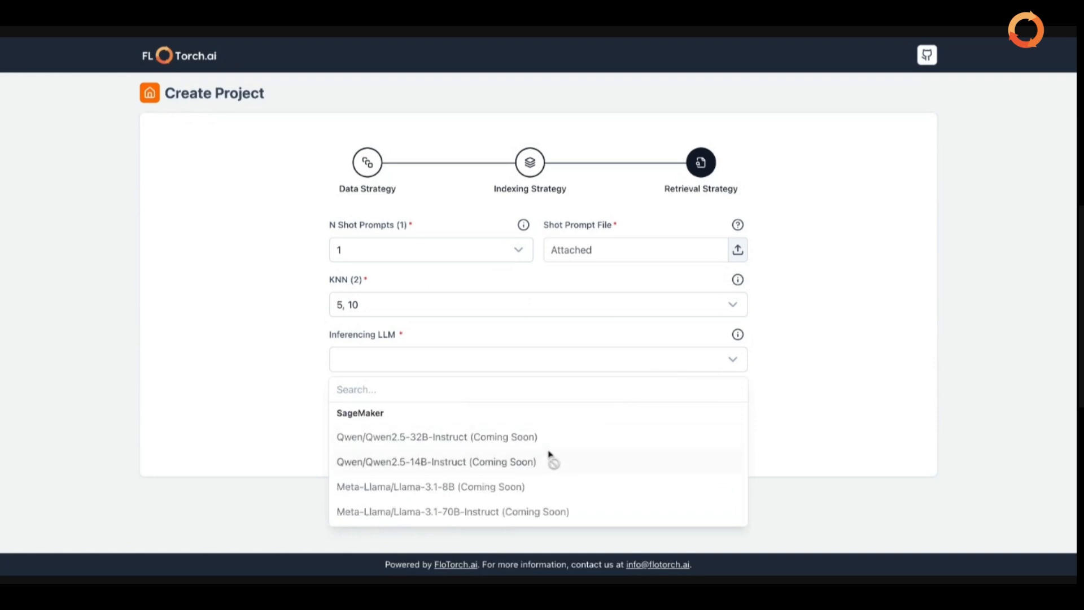
{"action": "scroll", "coordinate": [549, 453], "scroll_direction": "up", "scroll_amount": 1}
{"action": "scroll", "coordinate": [544, 435], "scroll_direction": "up", "scroll_amount": 9}
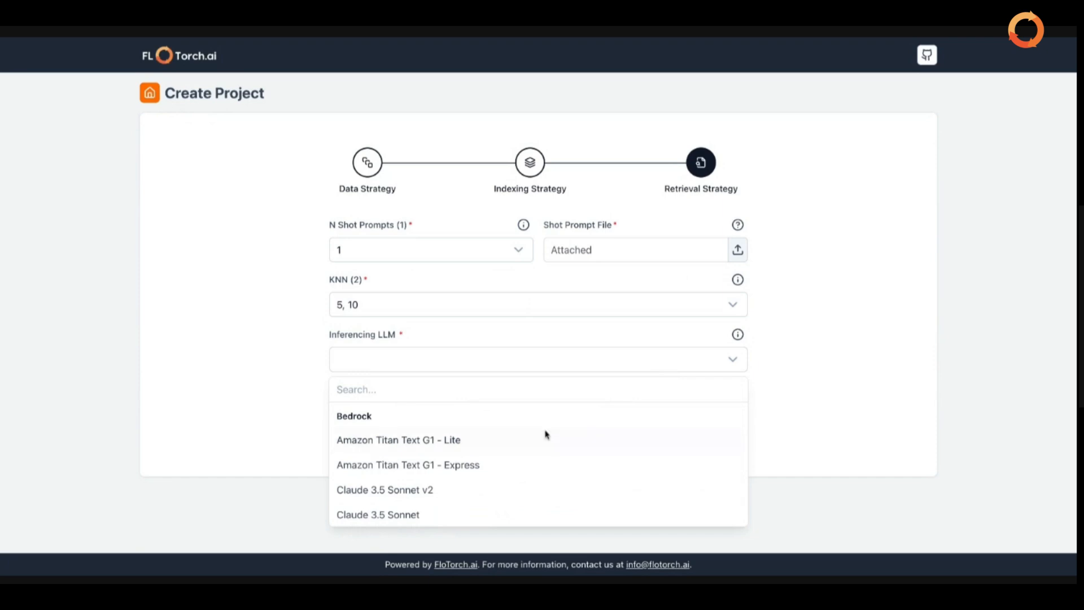
{"action": "scroll", "coordinate": [452, 458], "scroll_direction": "down", "scroll_amount": 1}
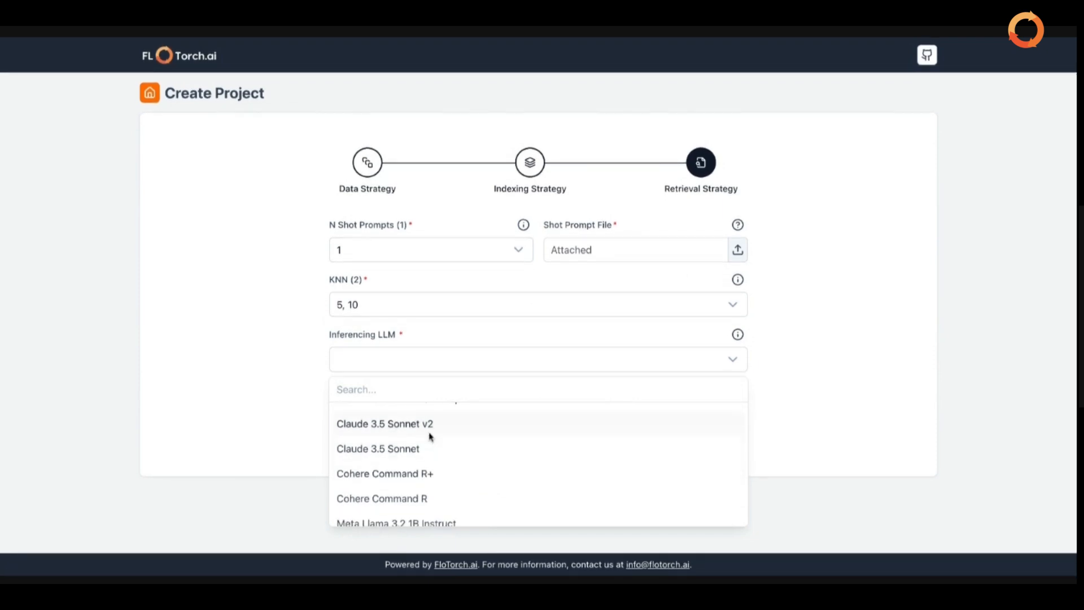
{"action": "left_click", "coordinate": [429, 433]}
{"action": "scroll", "coordinate": [430, 435], "scroll_direction": "down", "scroll_amount": 2}
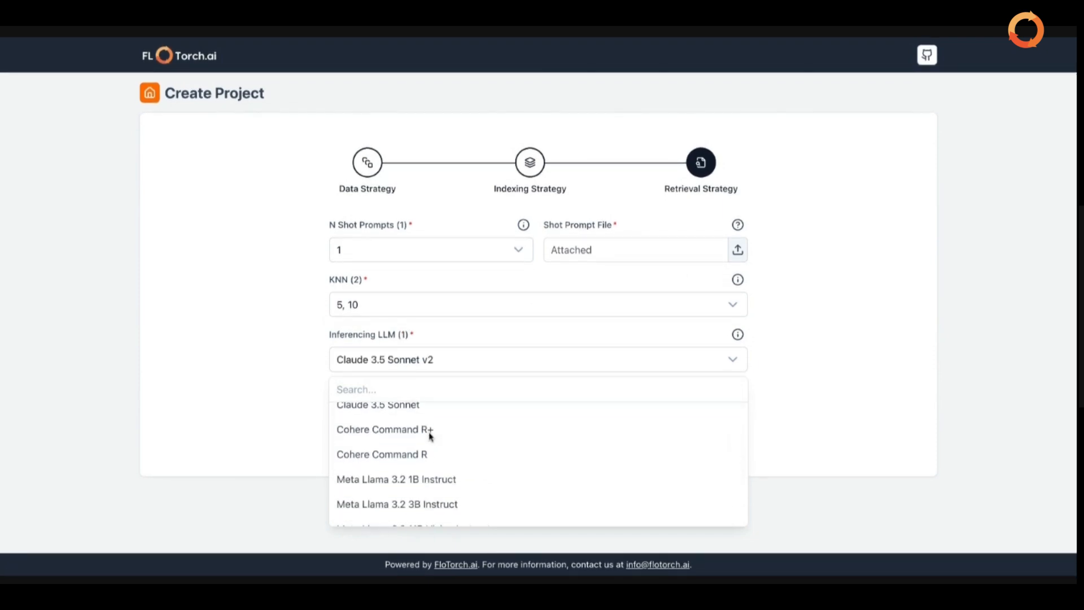
{"action": "left_click", "coordinate": [426, 505]}
{"action": "scroll", "coordinate": [425, 511], "scroll_direction": "down", "scroll_amount": 4}
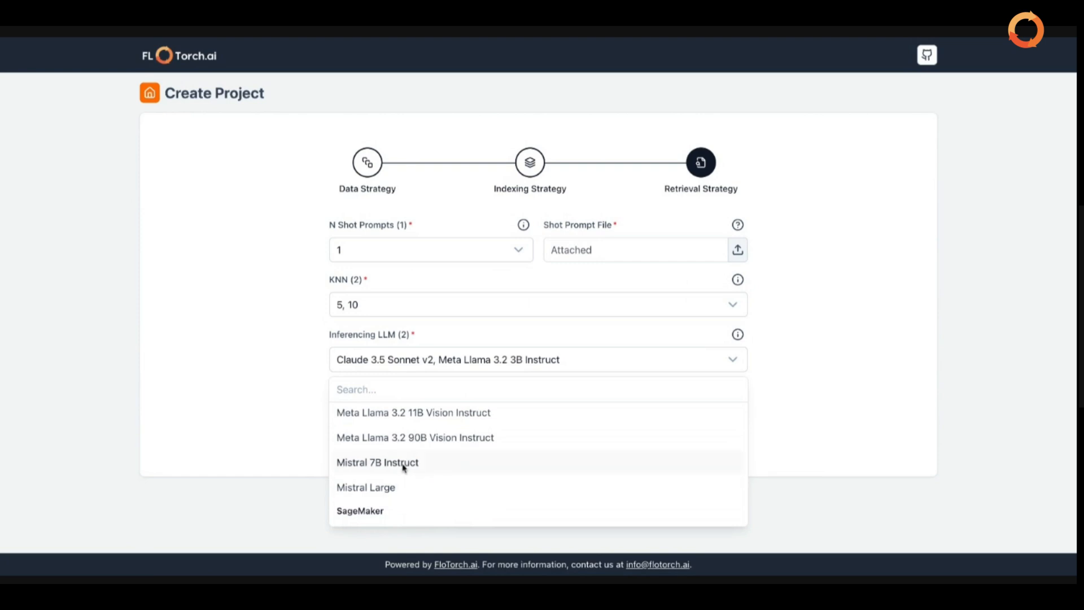
{"action": "left_click", "coordinate": [405, 466]}
{"action": "left_click", "coordinate": [785, 431]}
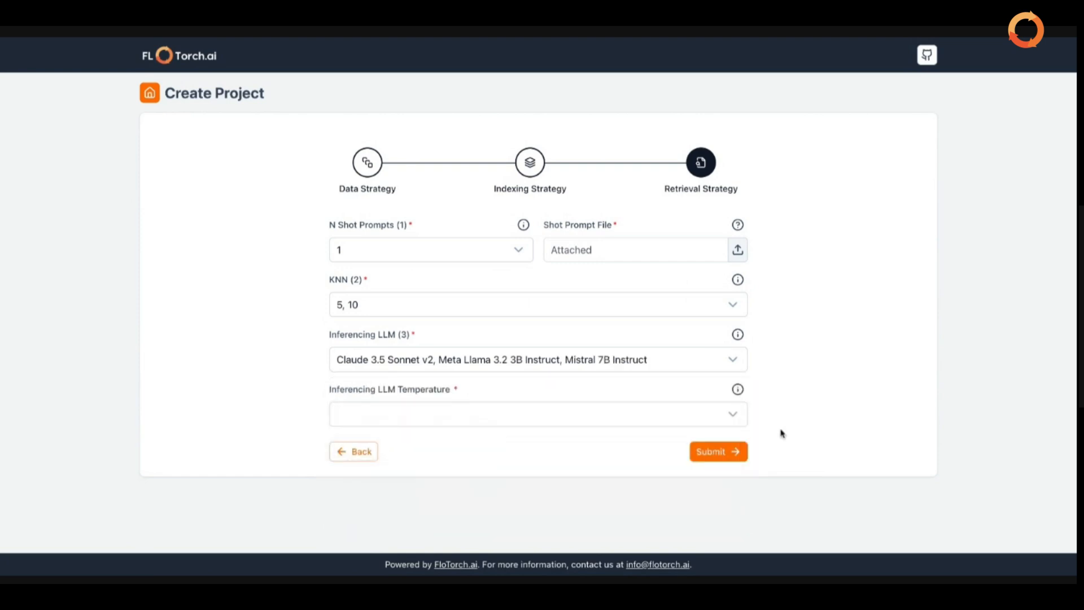
{"action": "left_click", "coordinate": [561, 415]}
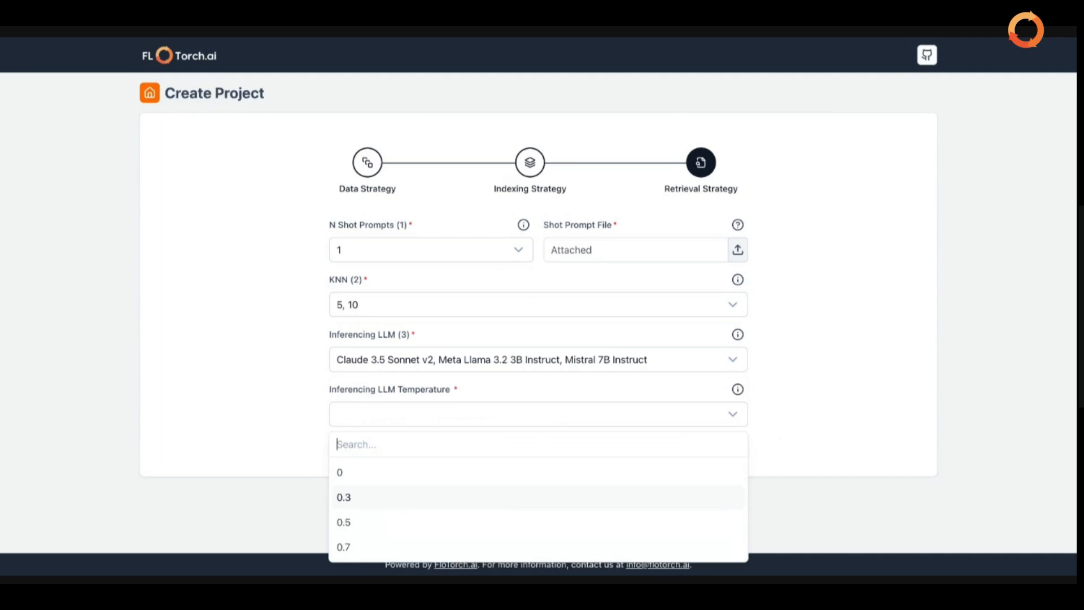
Choose 0.3 and 0.5 as the inferencing LLM temperatures
{"action": "key", "text": "Return"}
{"action": "left_click", "coordinate": [473, 521]}
{"action": "left_click", "coordinate": [862, 415]}
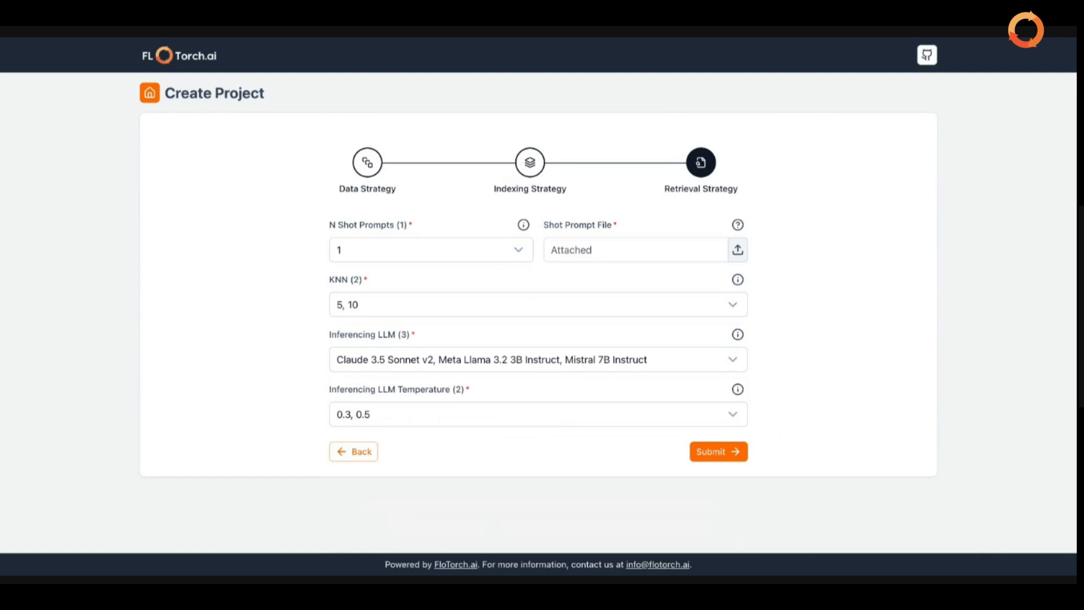
{"action": "left_click", "coordinate": [739, 456]}
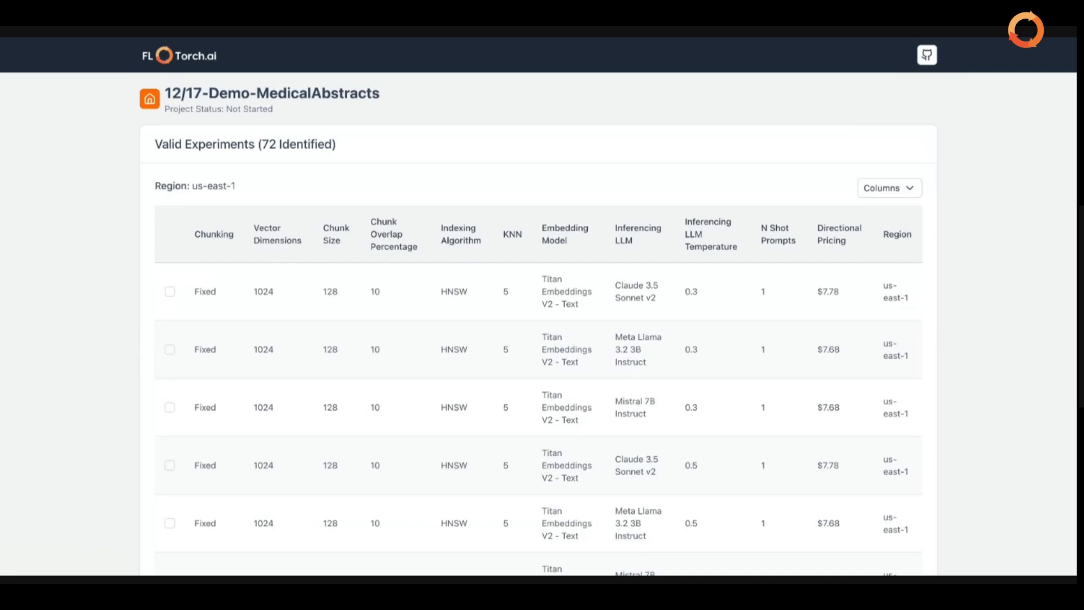
{"action": "scroll", "coordinate": [538, 305], "scroll_direction": "down", "scroll_amount": 8}
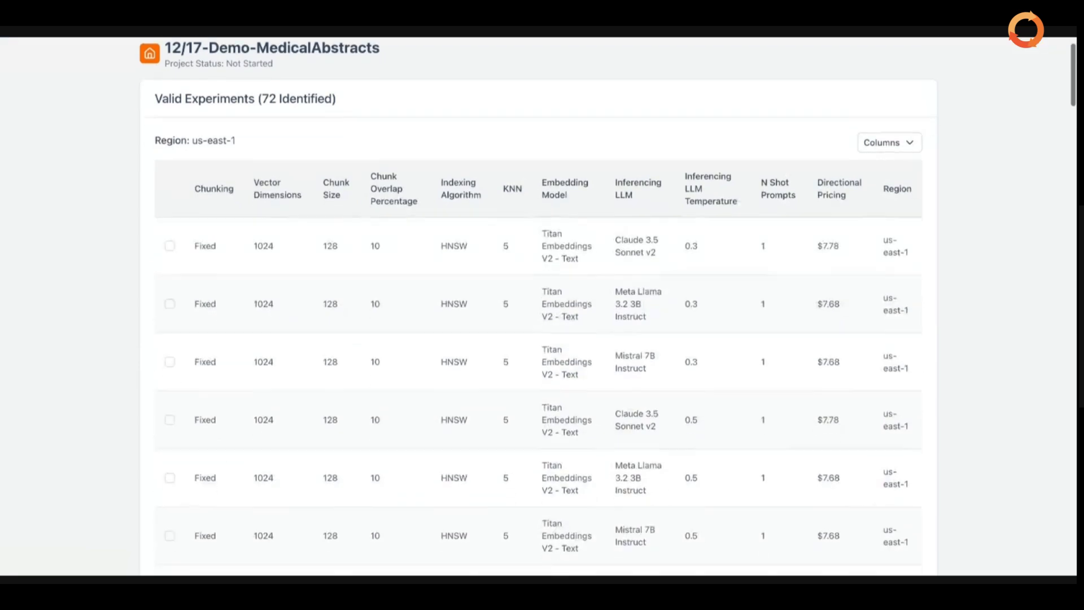
{"action": "scroll", "coordinate": [539, 305], "scroll_direction": "down", "scroll_amount": 8}
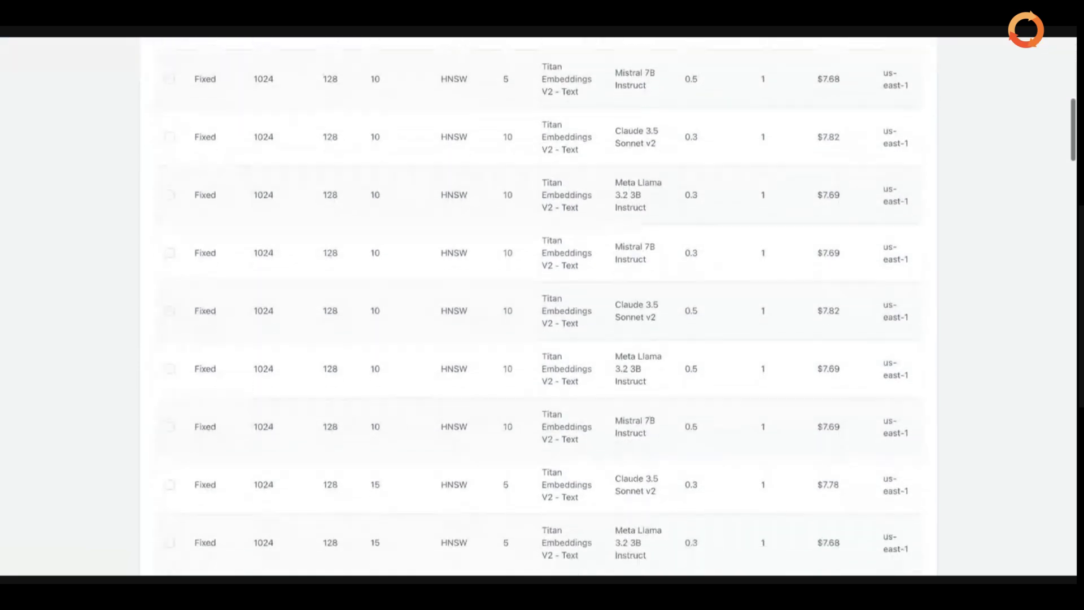
{"action": "scroll", "coordinate": [539, 305], "scroll_direction": "up", "scroll_amount": 15}
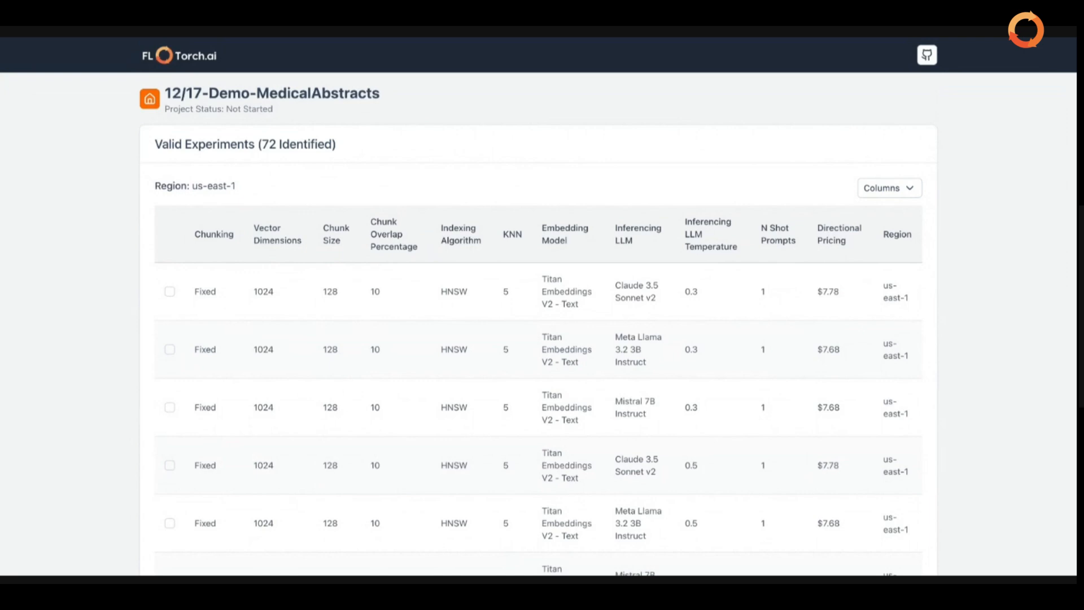
Tick the Titan Embeddings with Claude 3.5 Sonnet v2 experiment row
{"action": "scroll", "coordinate": [539, 306], "scroll_direction": "down", "scroll_amount": 1}
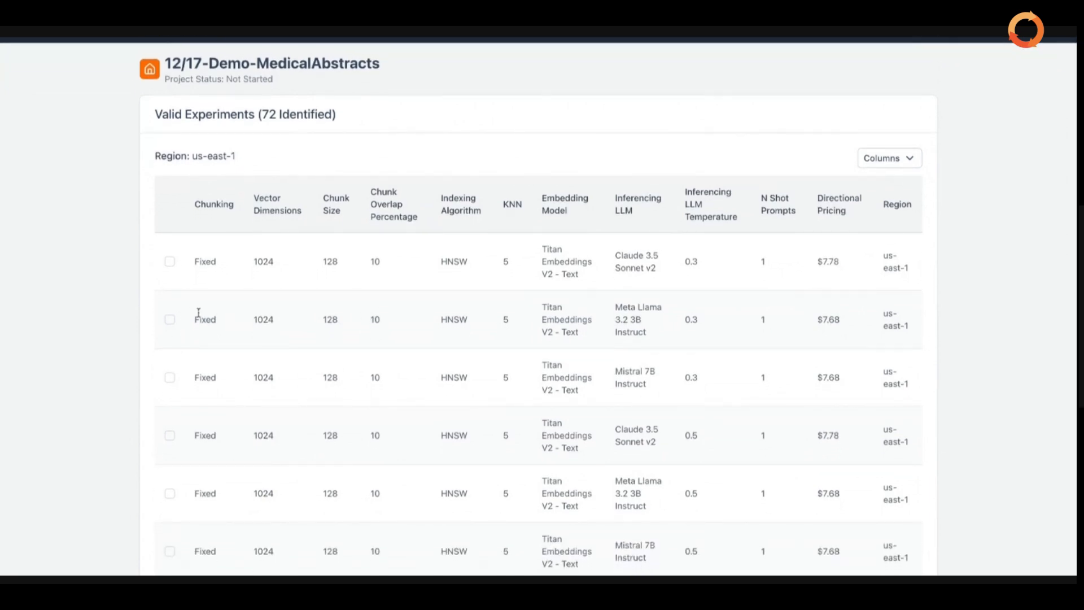
{"action": "left_click", "coordinate": [170, 262]}
{"action": "scroll", "coordinate": [215, 392], "scroll_direction": "down", "scroll_amount": 6}
{"action": "scroll", "coordinate": [216, 392], "scroll_direction": "up", "scroll_amount": 3}
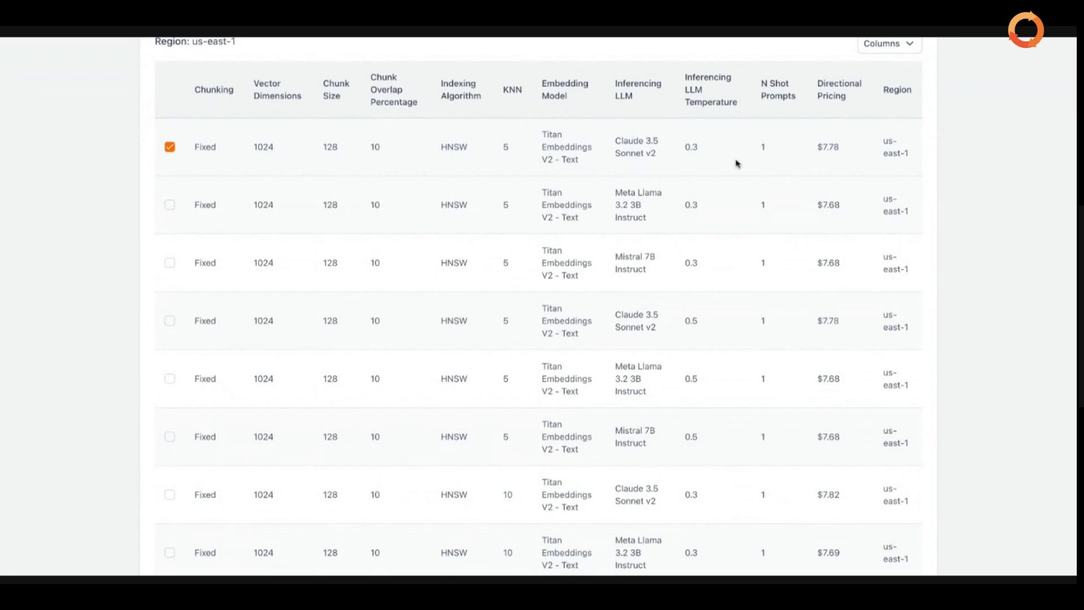
{"action": "scroll", "coordinate": [734, 164], "scroll_direction": "down", "scroll_amount": 5}
{"action": "scroll", "coordinate": [727, 167], "scroll_direction": "down", "scroll_amount": 7}
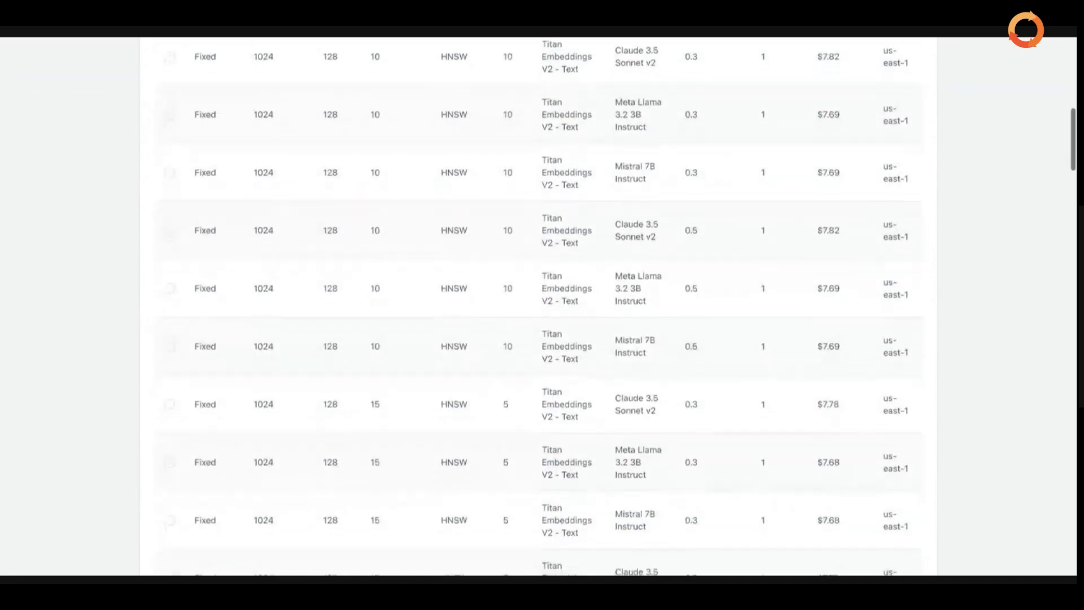
{"action": "scroll", "coordinate": [727, 267], "scroll_direction": "down", "scroll_amount": 6}
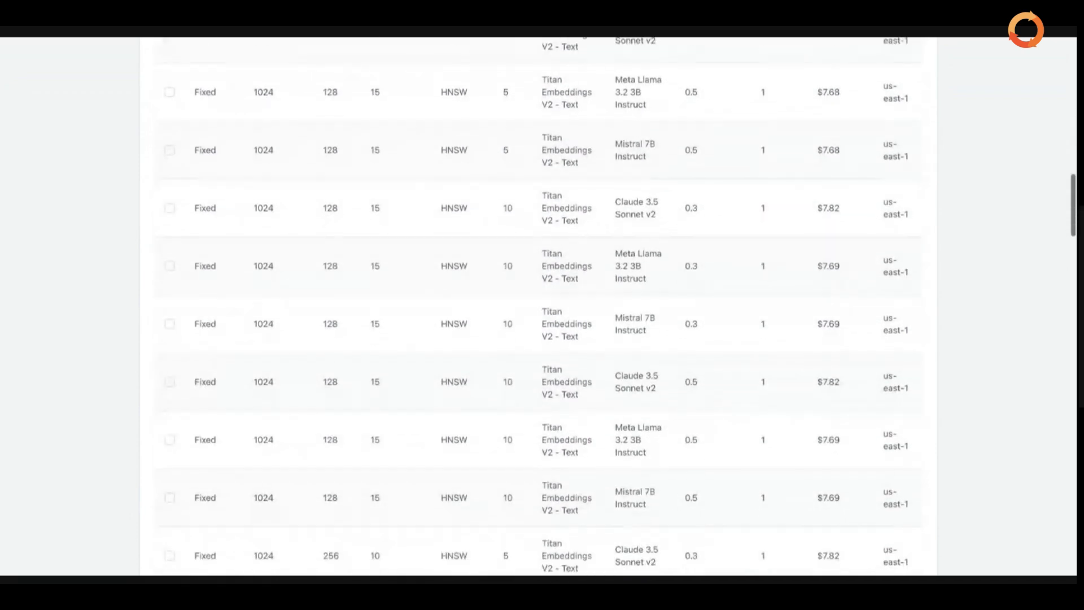
{"action": "scroll", "coordinate": [727, 268], "scroll_direction": "down", "scroll_amount": 15}
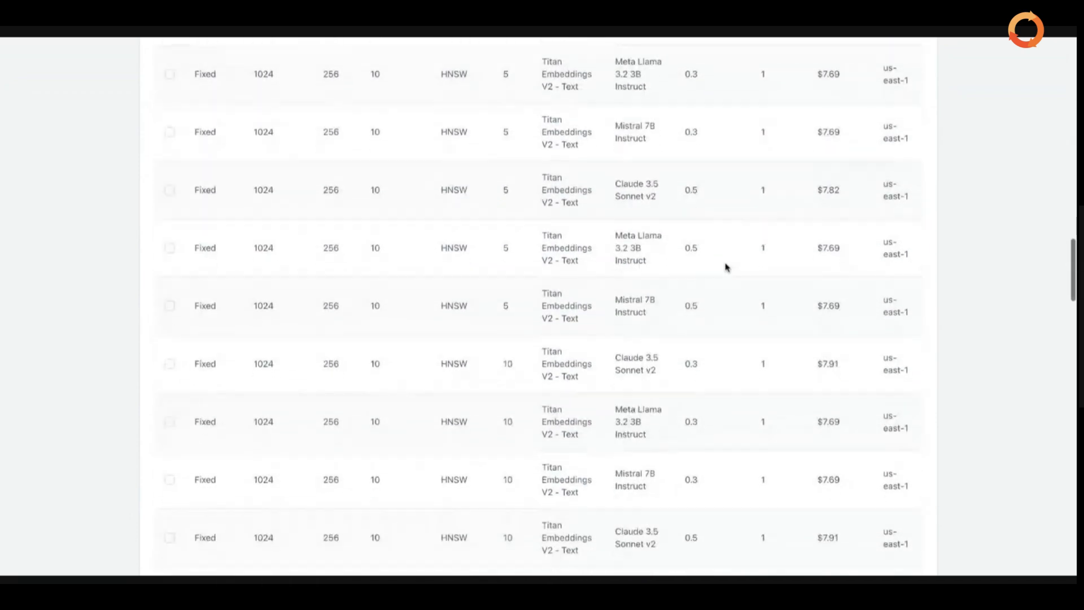
{"action": "scroll", "coordinate": [620, 310], "scroll_direction": "down", "scroll_amount": 7}
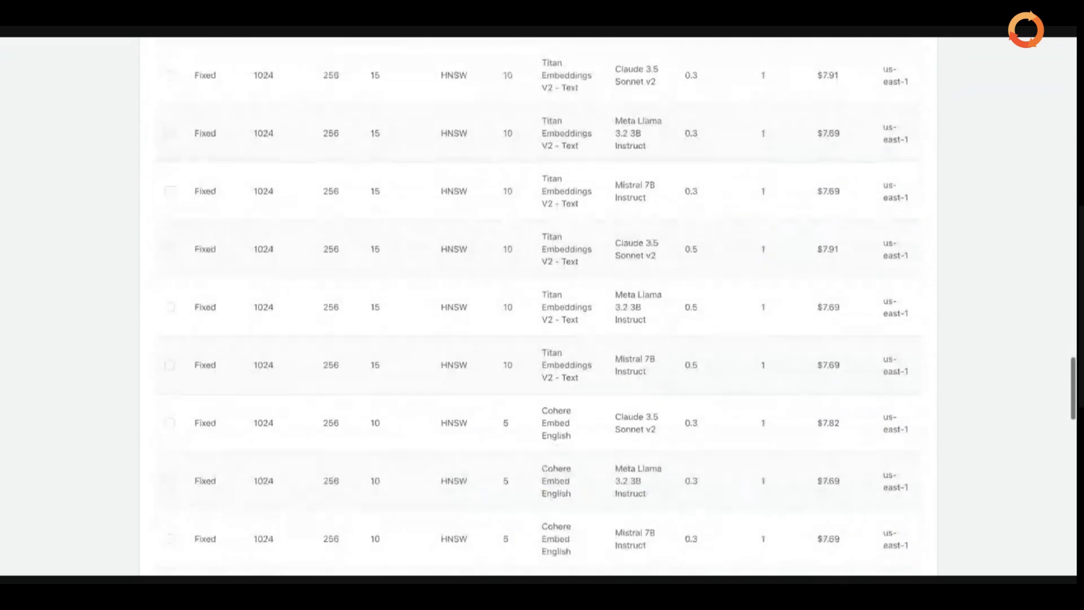
Tick the Cohere–Claude, Cohere–Meta Llama 3.2 3B and Titan–Mistral 7B experiment rows
{"action": "left_click", "coordinate": [169, 421]}
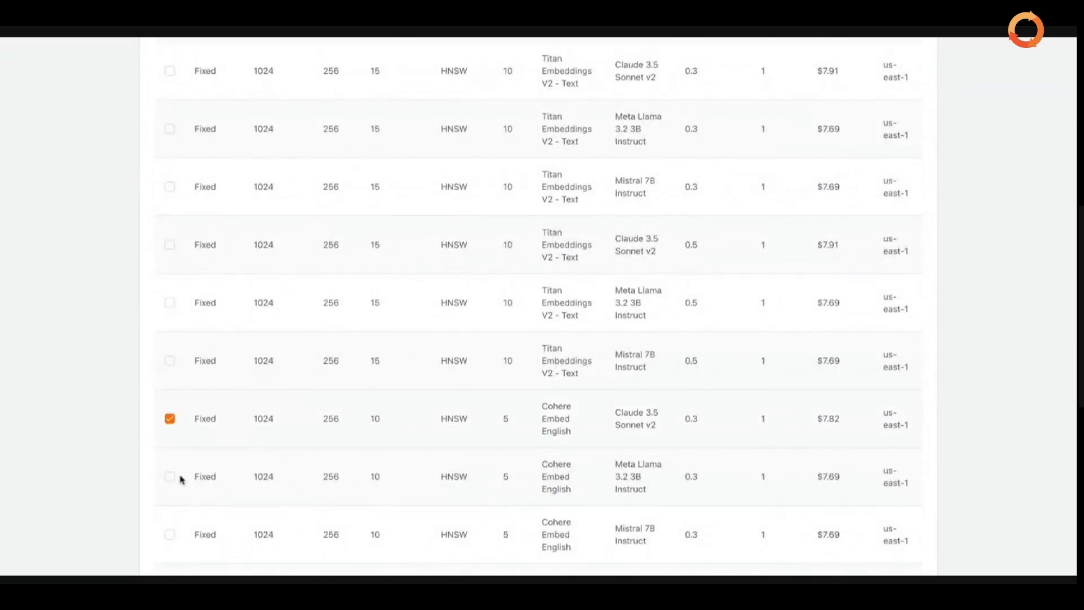
{"action": "left_click", "coordinate": [170, 477]}
{"action": "scroll", "coordinate": [169, 482], "scroll_direction": "down", "scroll_amount": 5}
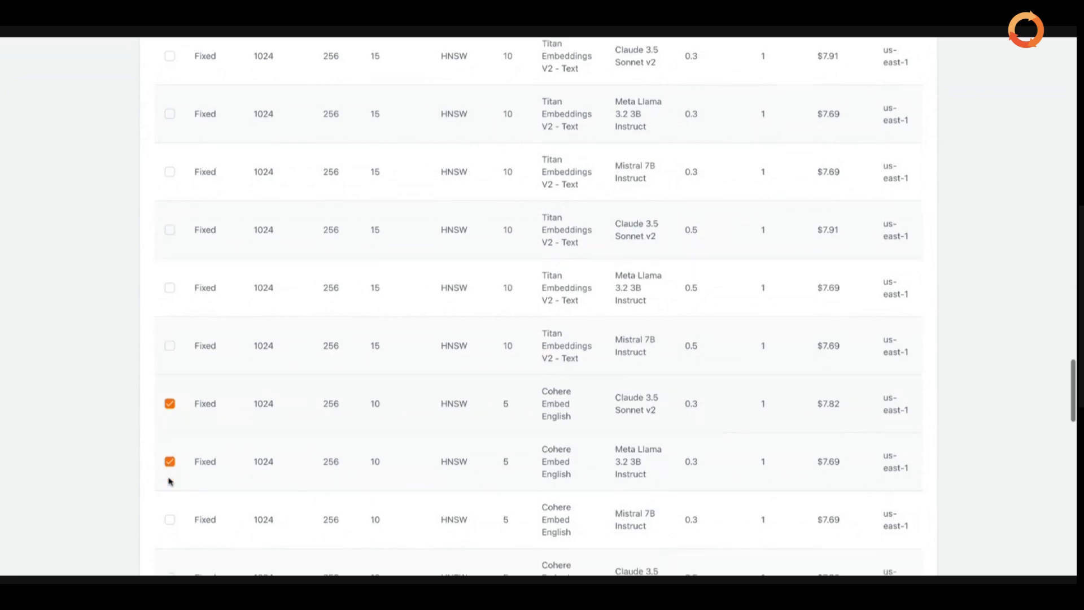
{"action": "scroll", "coordinate": [215, 200], "scroll_direction": "up", "scroll_amount": 5}
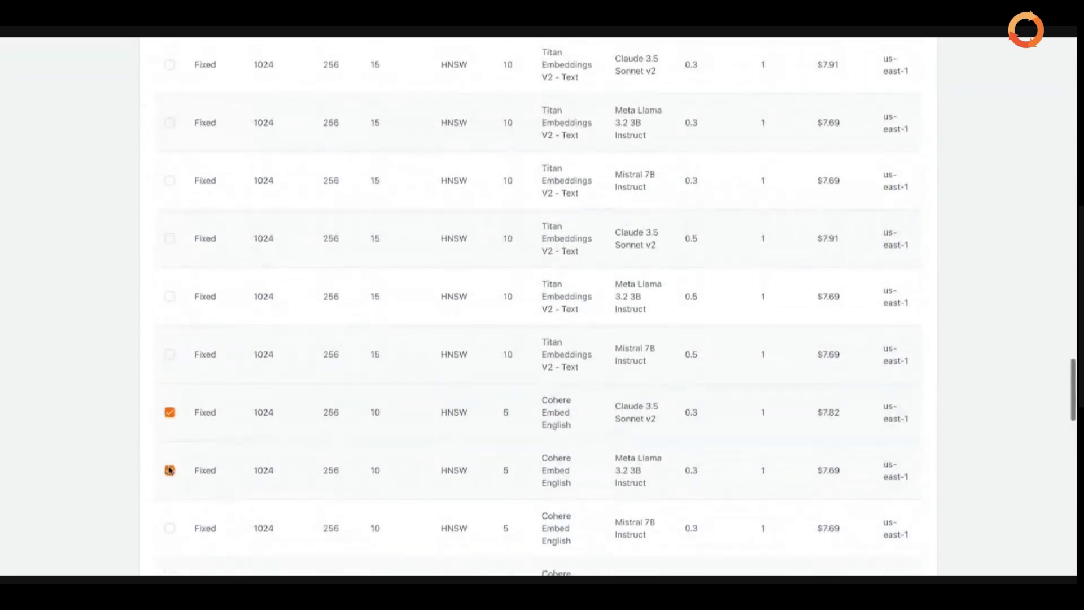
{"action": "left_click", "coordinate": [169, 180]}
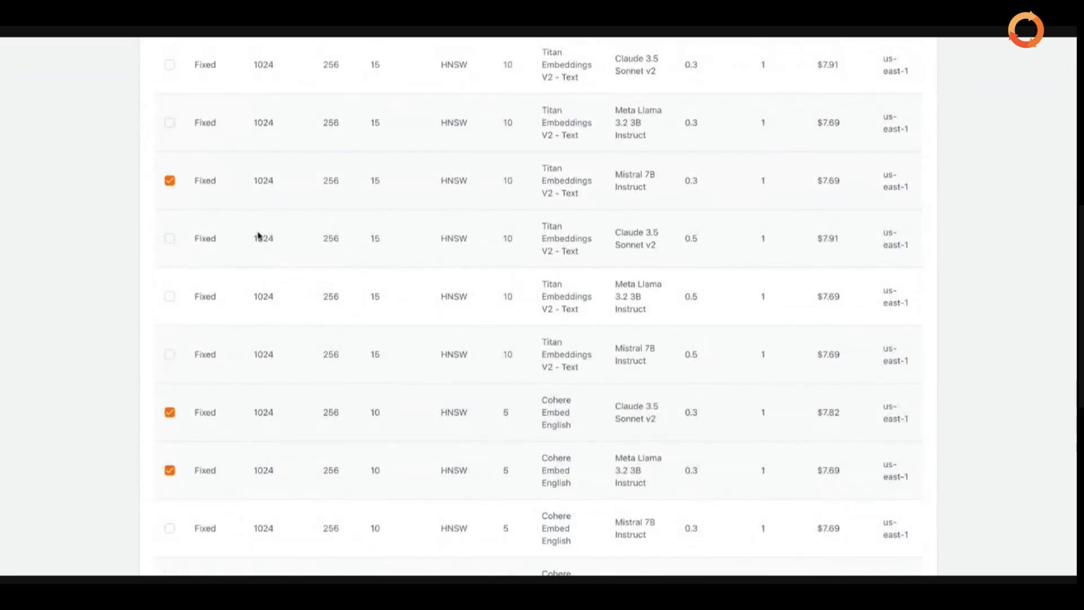
{"action": "scroll", "coordinate": [259, 236], "scroll_direction": "down", "scroll_amount": 10}
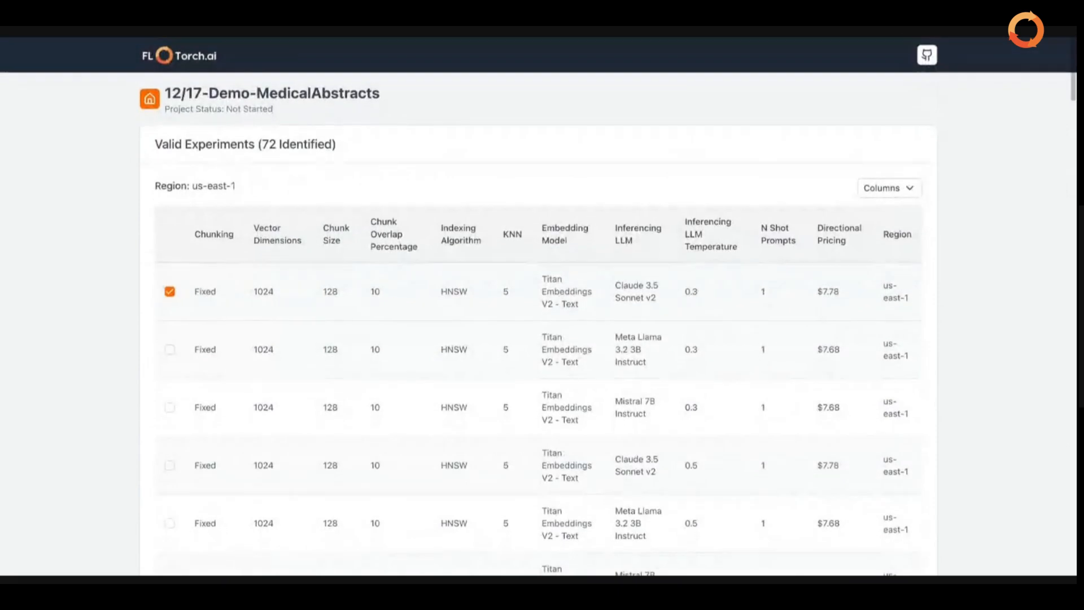
{"action": "scroll", "coordinate": [740, 309], "scroll_direction": "down", "scroll_amount": 15}
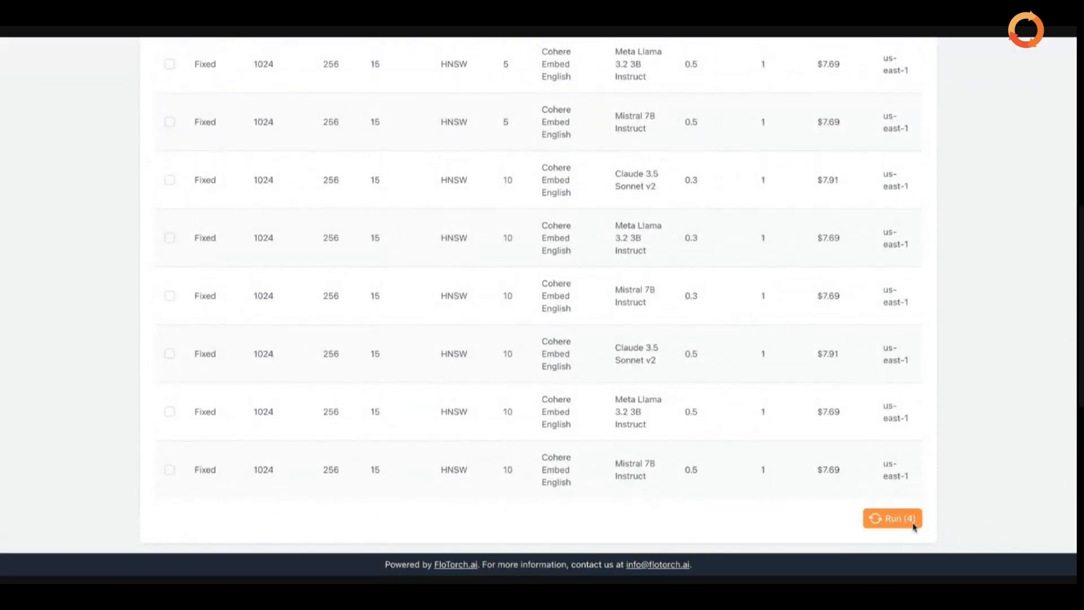
Run the four selected experiments and confirm the launch
{"action": "left_click", "coordinate": [880, 519]}
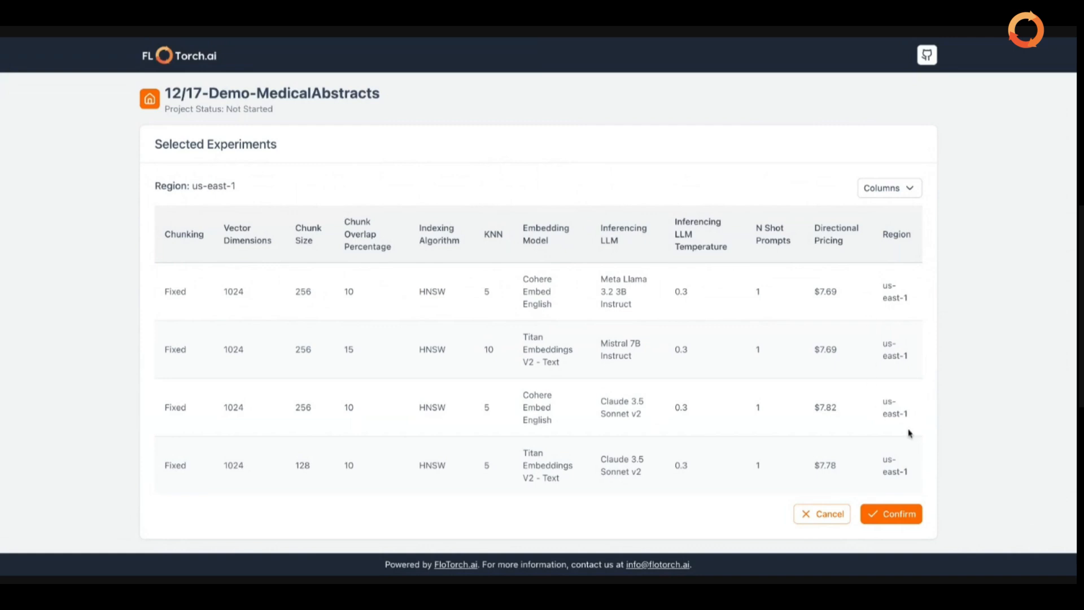
{"action": "left_click", "coordinate": [895, 523]}
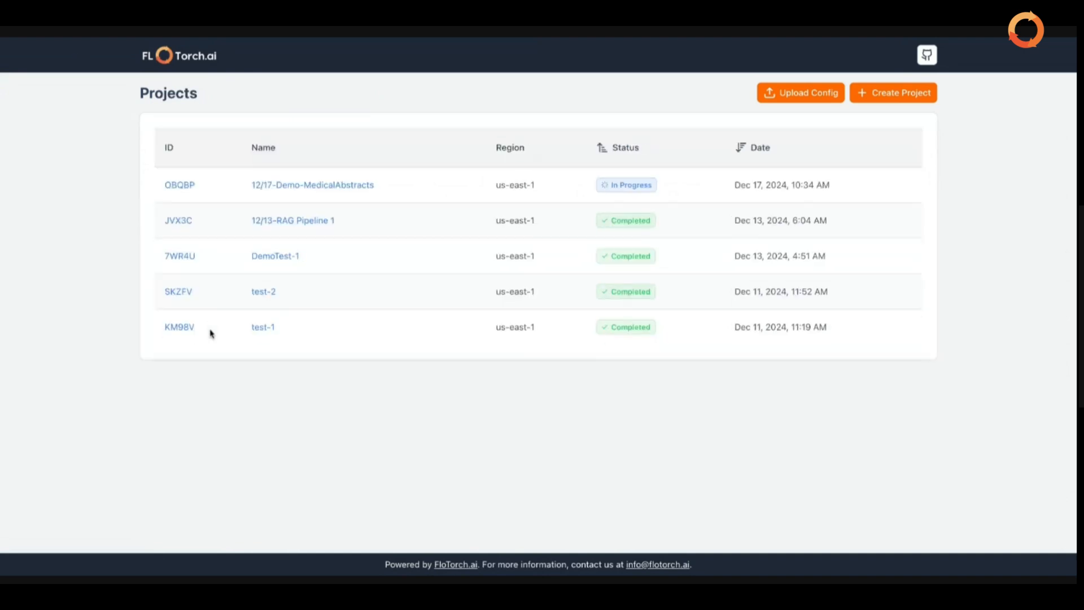
Open the 12/17-Demo-MedicalAbstracts project and view its four running experiments
{"action": "left_click", "coordinate": [185, 189]}
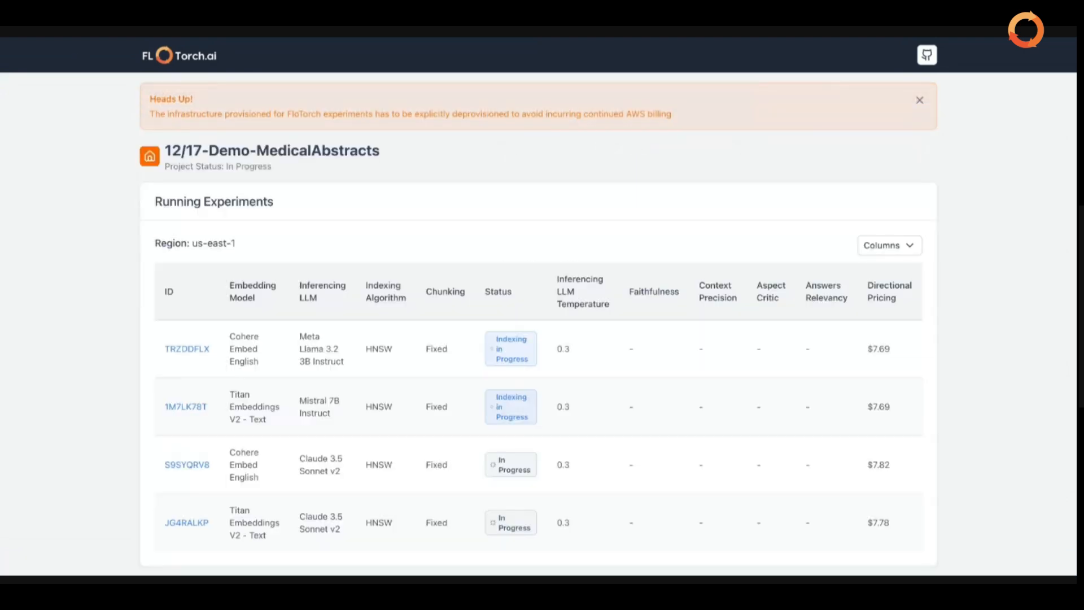
{"action": "scroll", "coordinate": [317, 246], "scroll_direction": "down", "scroll_amount": 2}
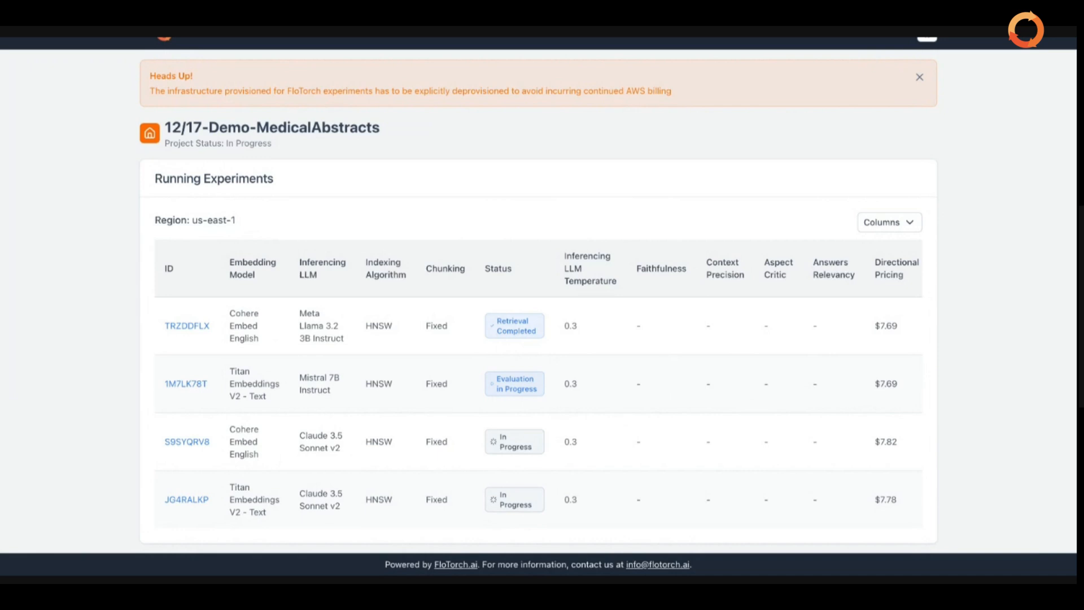
{"action": "scroll", "coordinate": [835, 385], "scroll_direction": "right", "scroll_amount": 3}
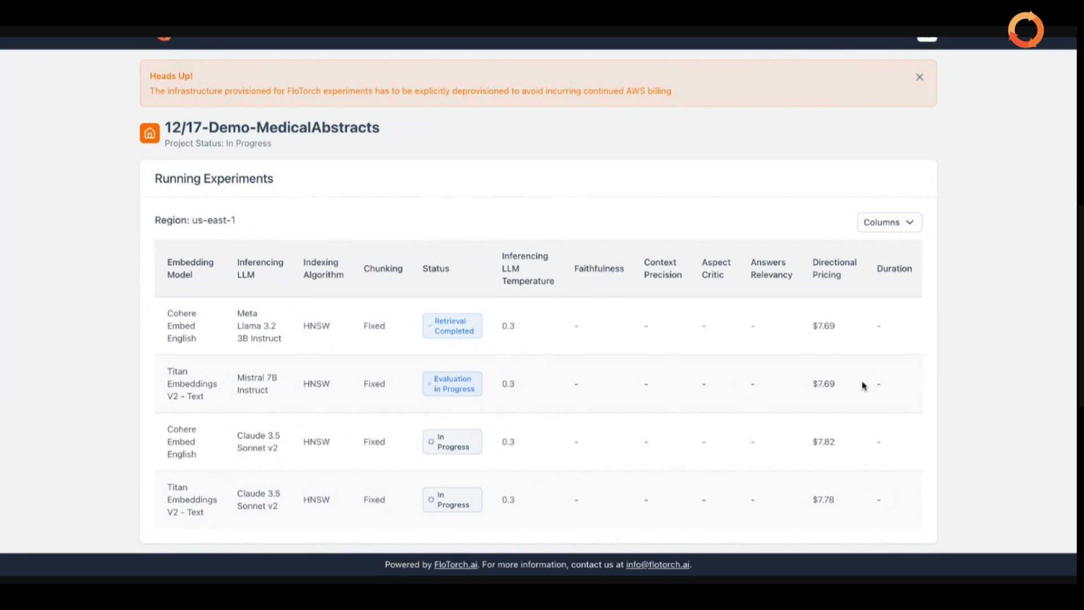
{"action": "scroll", "coordinate": [539, 384], "scroll_direction": "left", "scroll_amount": 1}
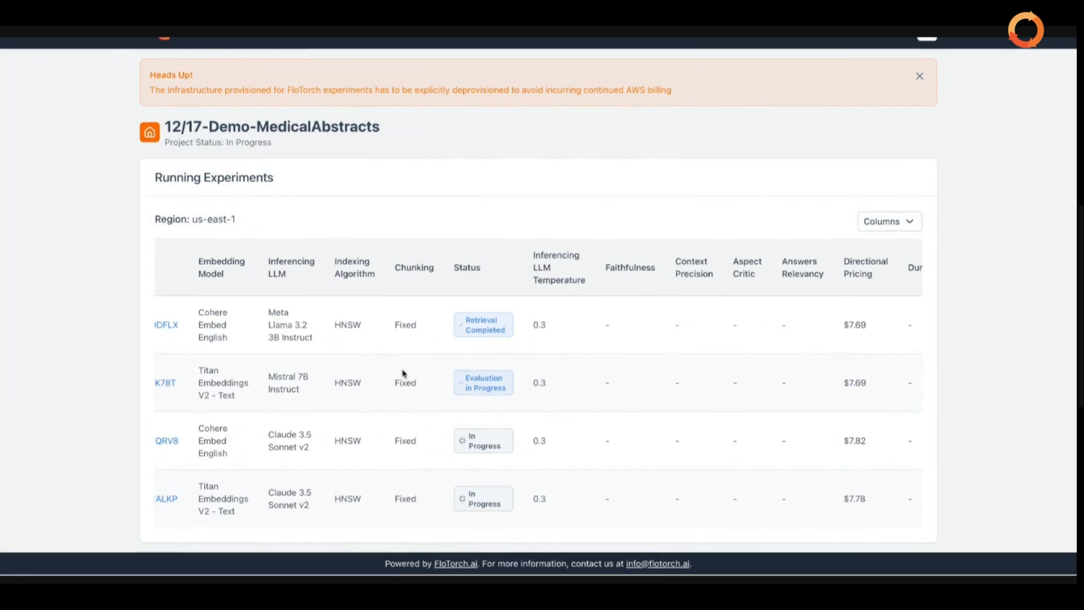
Scroll the Running Experiments table sideways to check Duration while Mistral 7B finishes
{"action": "scroll", "coordinate": [403, 373], "scroll_direction": "right", "scroll_amount": 1}
{"action": "scroll", "coordinate": [403, 373], "scroll_direction": "left", "scroll_amount": 1}
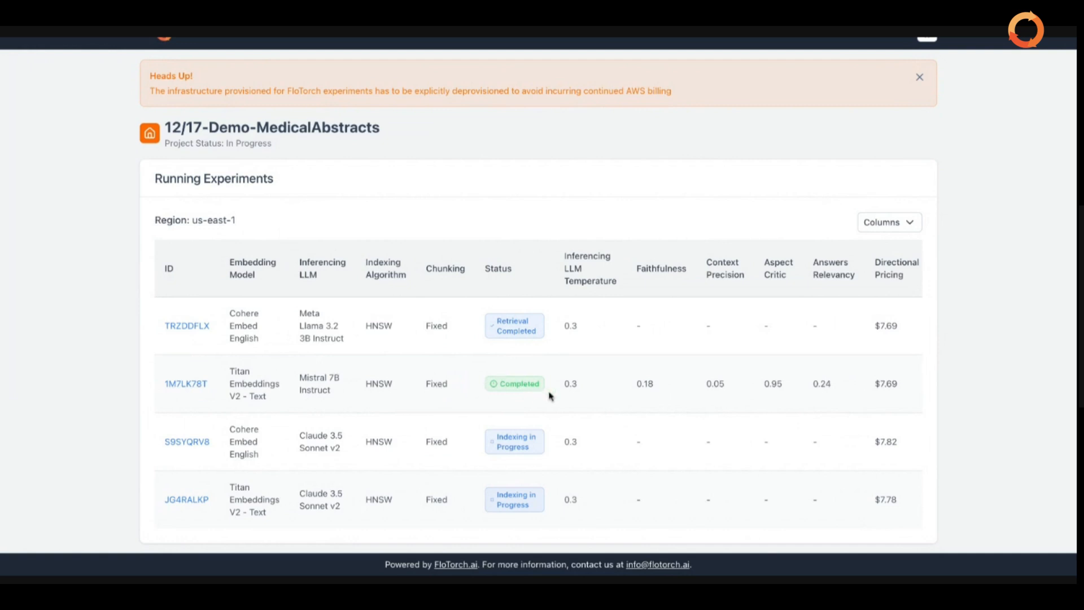
Scroll the Running Experiments table sideways to review the experiments' progress and metrics
{"action": "scroll", "coordinate": [550, 396], "scroll_direction": "right", "scroll_amount": 2}
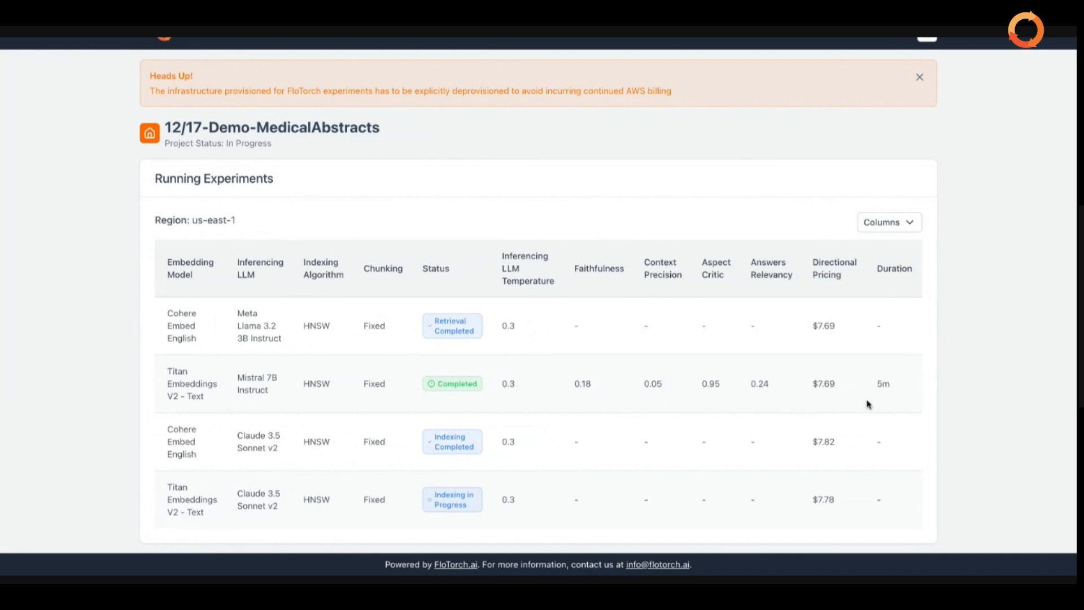
{"action": "scroll", "coordinate": [869, 405], "scroll_direction": "left", "scroll_amount": 3}
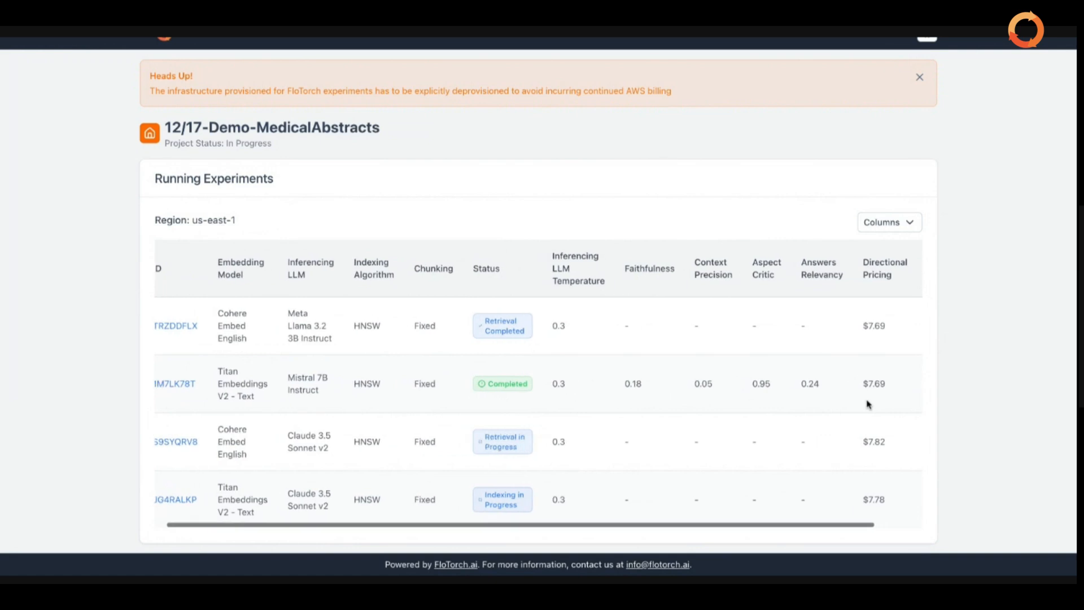
{"action": "scroll", "coordinate": [209, 449], "scroll_direction": "left", "scroll_amount": 2}
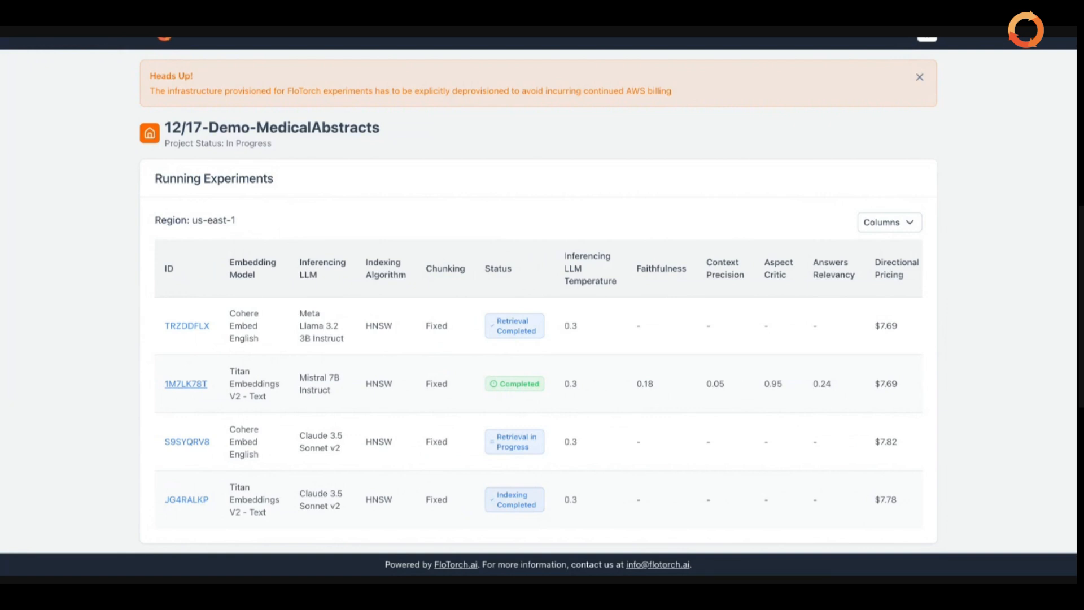
{"action": "left_click", "coordinate": [186, 384]}
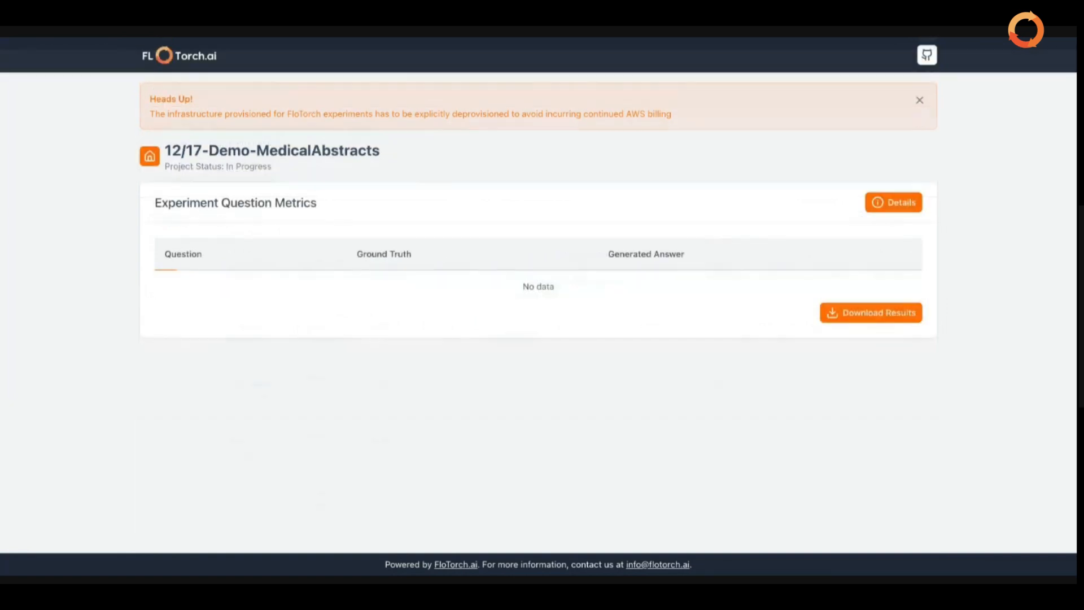
{"action": "scroll", "coordinate": [384, 360], "scroll_direction": "down", "scroll_amount": 1}
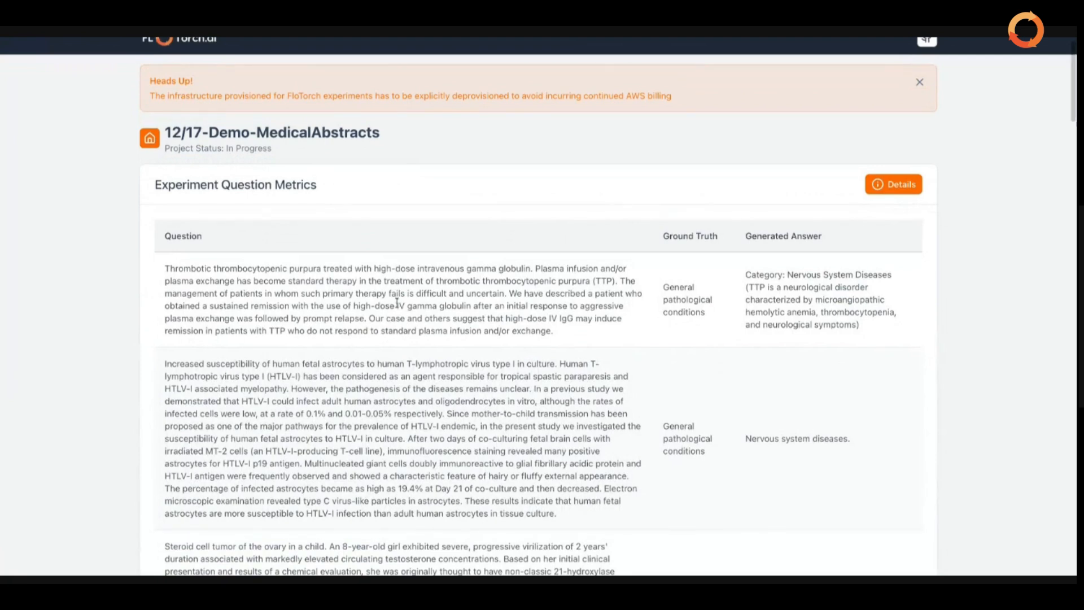
{"action": "scroll", "coordinate": [267, 236], "scroll_direction": "down", "scroll_amount": 2}
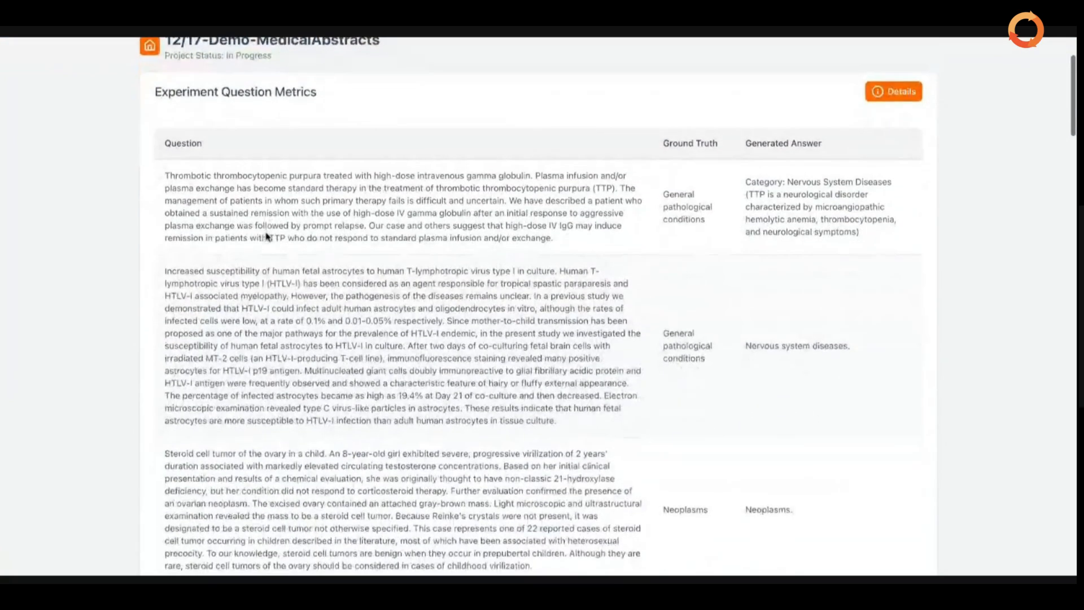
{"action": "scroll", "coordinate": [267, 236], "scroll_direction": "down", "scroll_amount": 1}
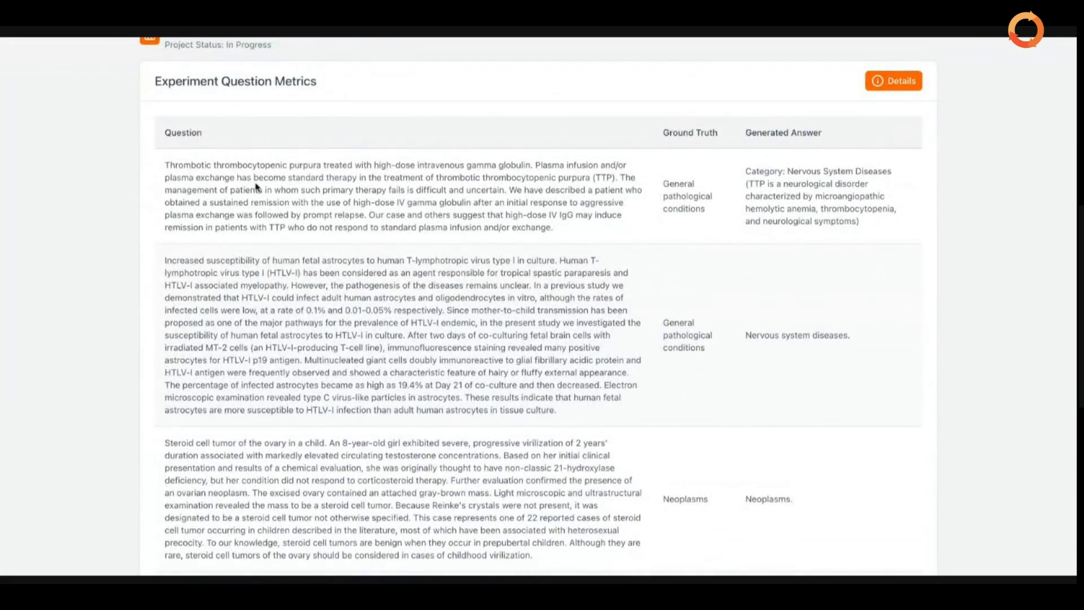
{"action": "scroll", "coordinate": [256, 187], "scroll_direction": "up", "scroll_amount": 2}
{"action": "scroll", "coordinate": [256, 186], "scroll_direction": "down", "scroll_amount": 8}
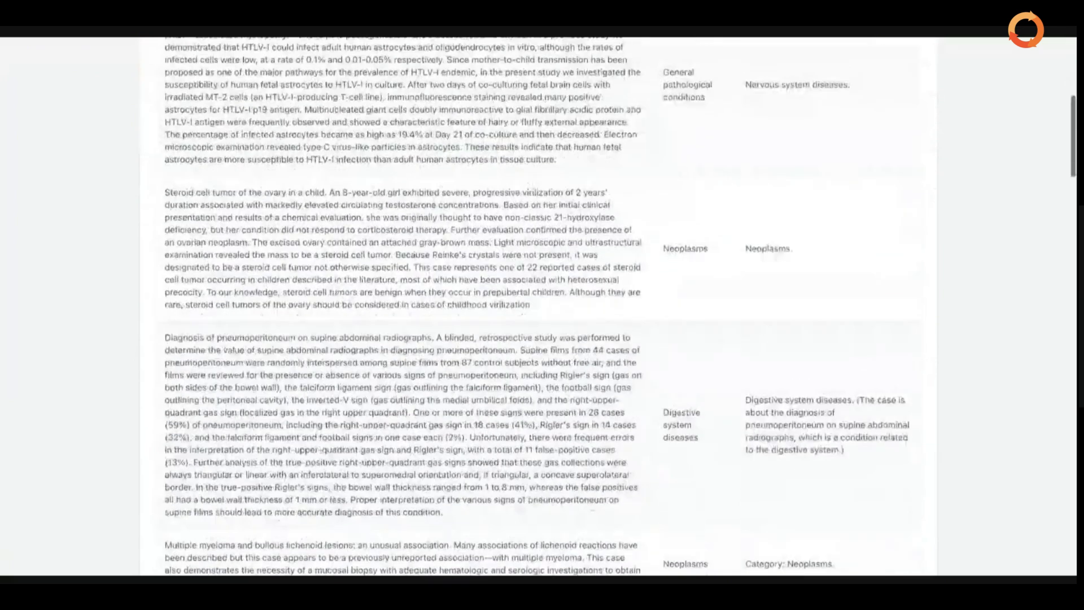
{"action": "scroll", "coordinate": [193, 119], "scroll_direction": "up", "scroll_amount": 1}
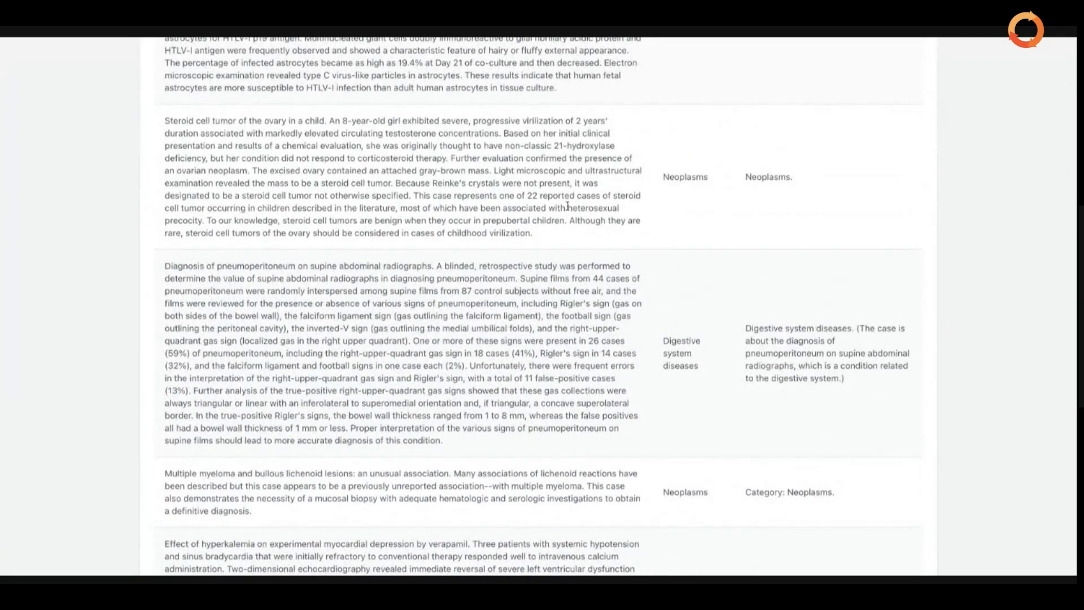
{"action": "scroll", "coordinate": [691, 189], "scroll_direction": "up", "scroll_amount": 7}
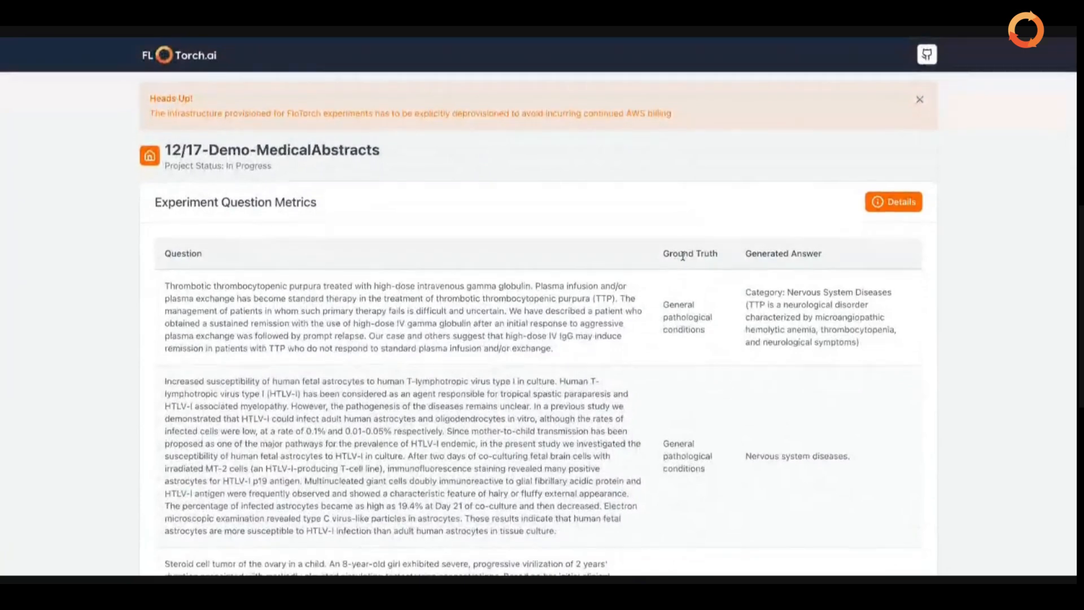
{"action": "scroll", "coordinate": [683, 256], "scroll_direction": "down", "scroll_amount": 5}
{"action": "scroll", "coordinate": [685, 243], "scroll_direction": "up", "scroll_amount": 5}
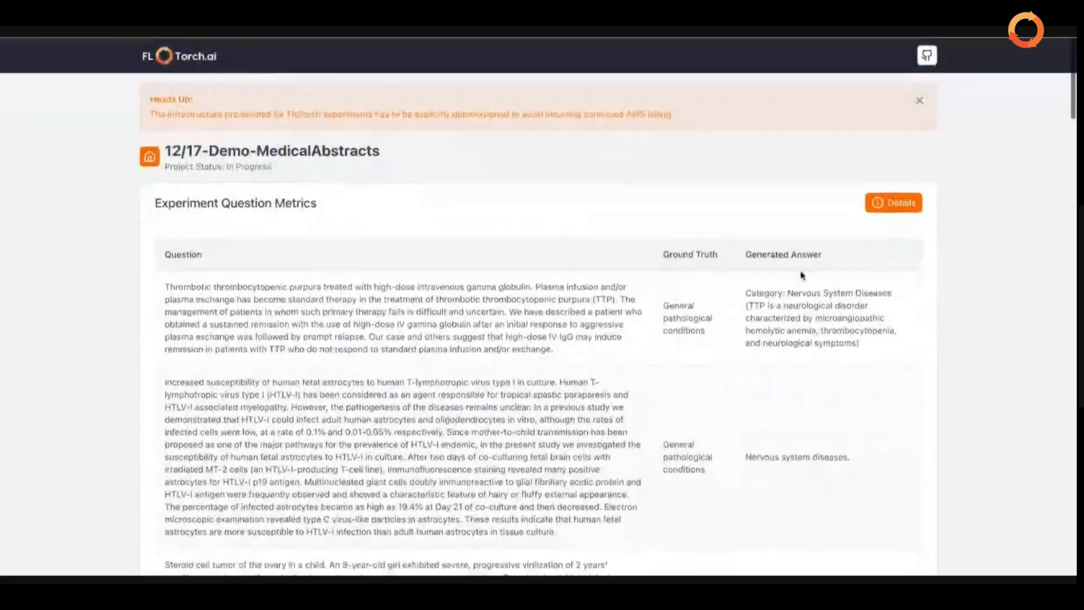
{"action": "scroll", "coordinate": [803, 275], "scroll_direction": "down", "scroll_amount": 8}
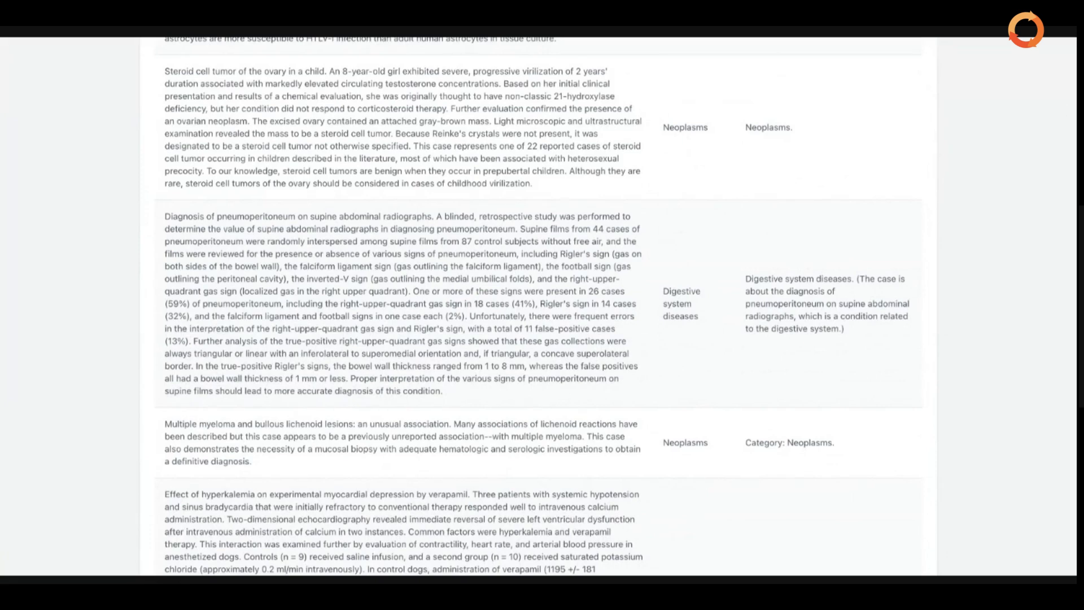
{"action": "scroll", "coordinate": [542, 305], "scroll_direction": "down", "scroll_amount": 2}
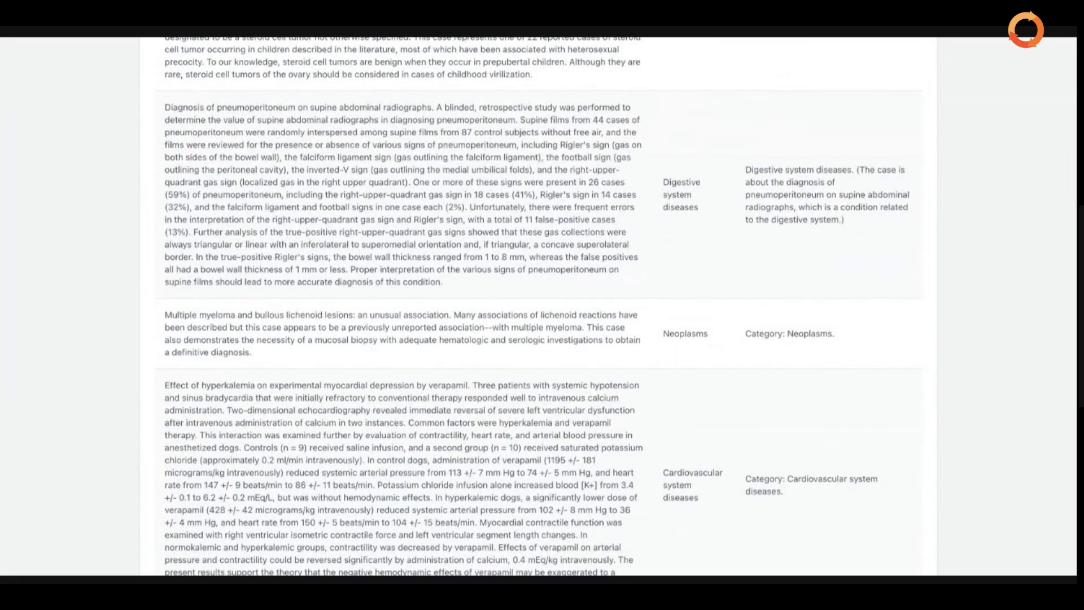
{"action": "scroll", "coordinate": [542, 305], "scroll_direction": "down", "scroll_amount": 20}
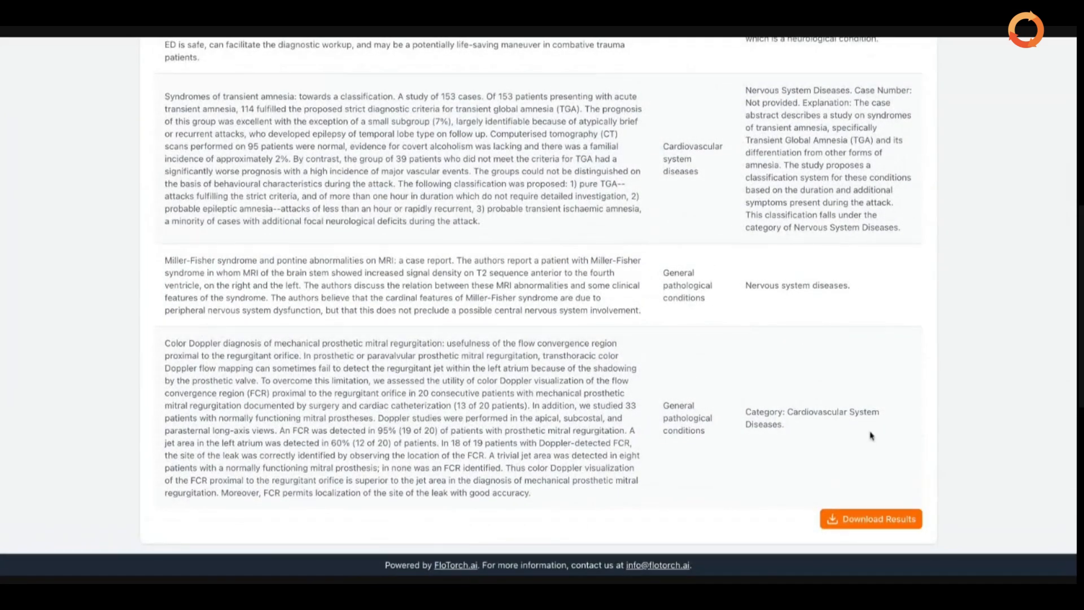
{"action": "scroll", "coordinate": [871, 435], "scroll_direction": "up", "scroll_amount": 1}
{"action": "scroll", "coordinate": [871, 435], "scroll_direction": "up", "scroll_amount": 1}
{"action": "scroll", "coordinate": [872, 435], "scroll_direction": "up", "scroll_amount": 15}
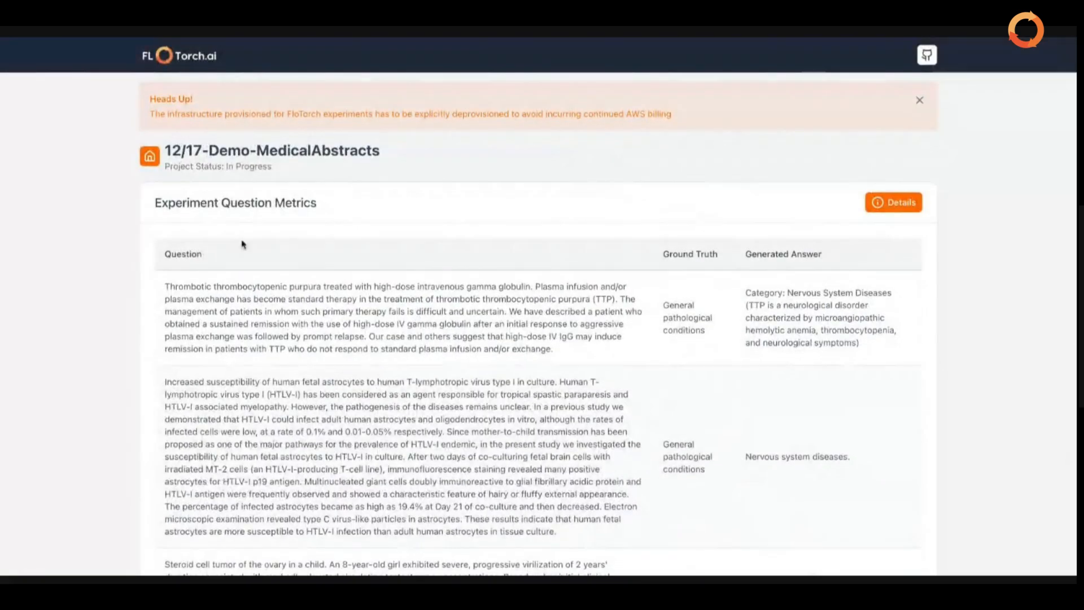
Return to Projects and reopen 12/17-Demo-MedicalAbstracts to review its four experiments' status
{"action": "left_click", "coordinate": [150, 157]}
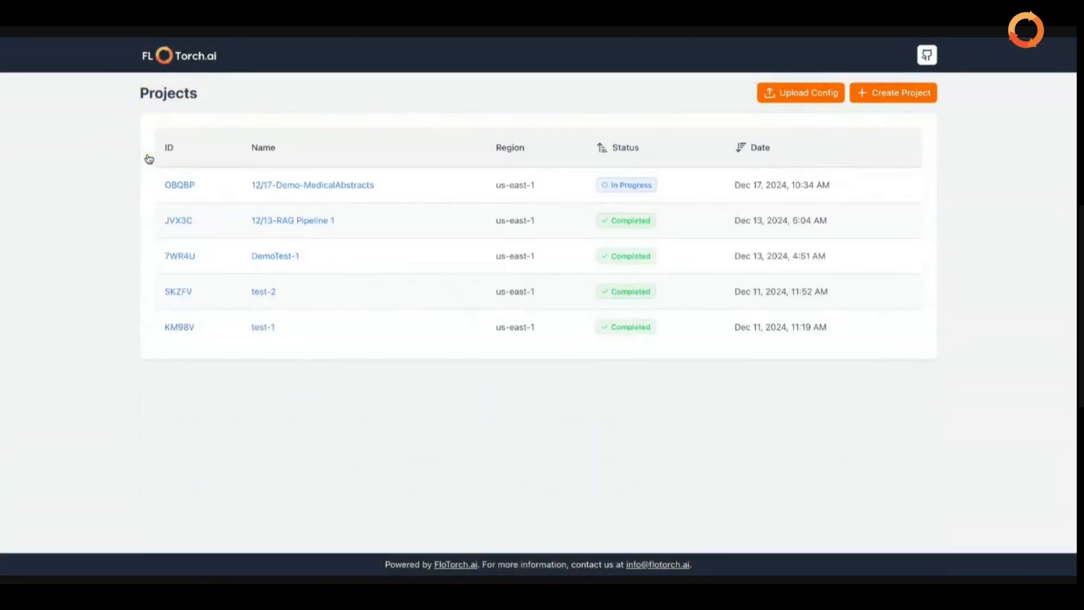
{"action": "left_click", "coordinate": [185, 188]}
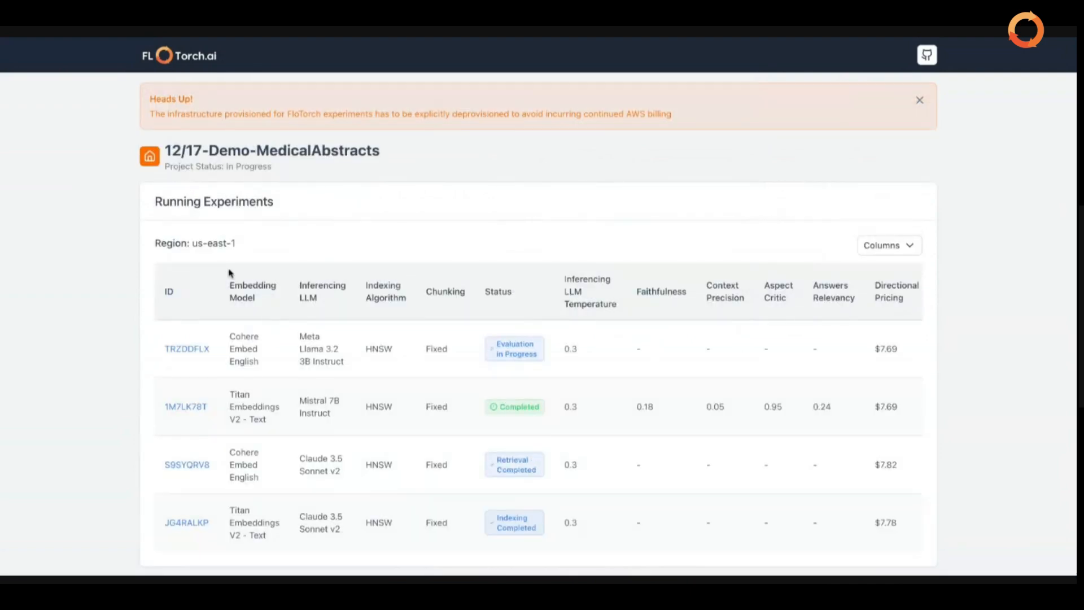
{"action": "scroll", "coordinate": [230, 277], "scroll_direction": "down", "scroll_amount": 2}
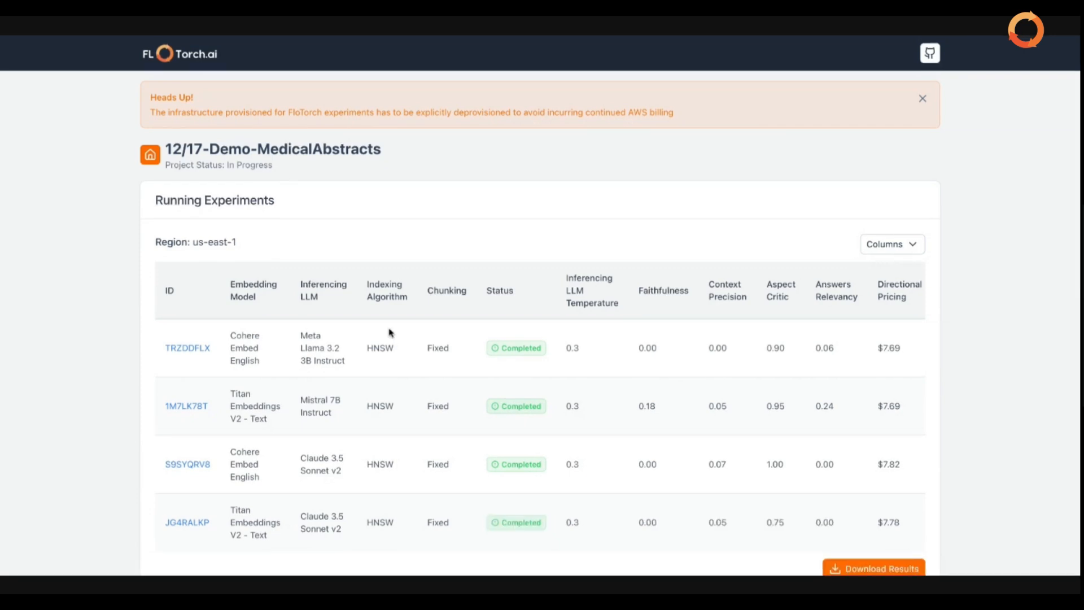
Open experiment JG4RALKP's Experiment Question Metrics page and scroll through the per-question results
{"action": "scroll", "coordinate": [390, 332], "scroll_direction": "down", "scroll_amount": 2}
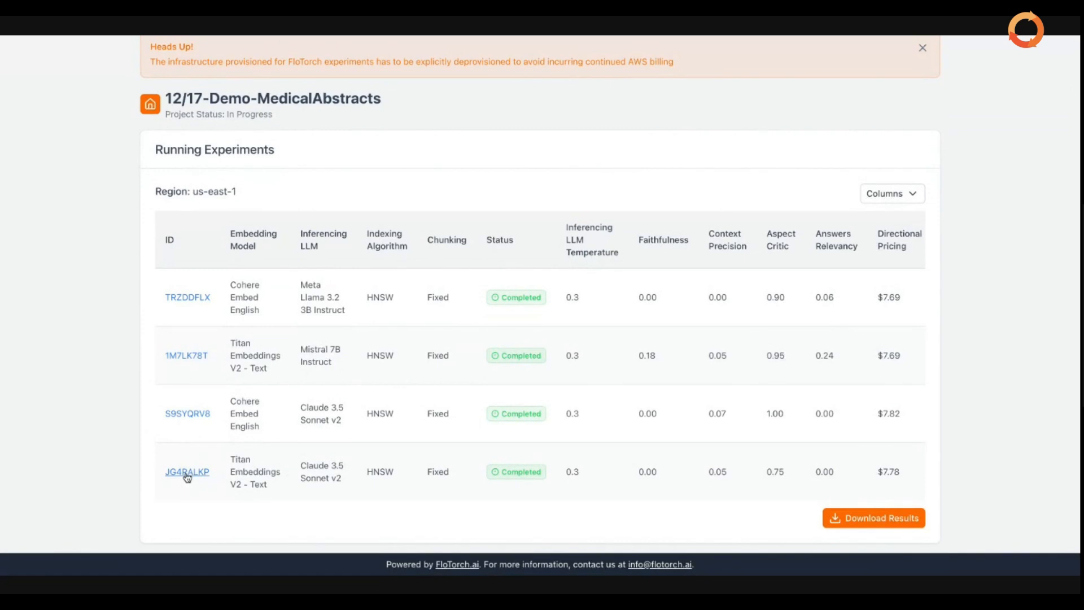
{"action": "left_click", "coordinate": [189, 470]}
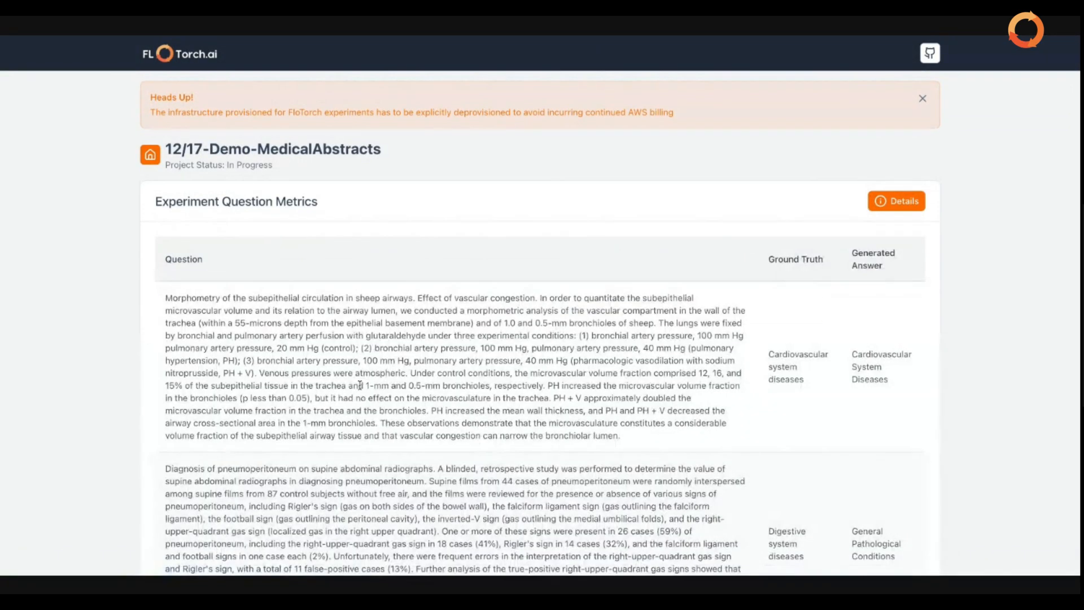
{"action": "scroll", "coordinate": [365, 373], "scroll_direction": "down", "scroll_amount": 1}
{"action": "scroll", "coordinate": [364, 372], "scroll_direction": "down", "scroll_amount": 15}
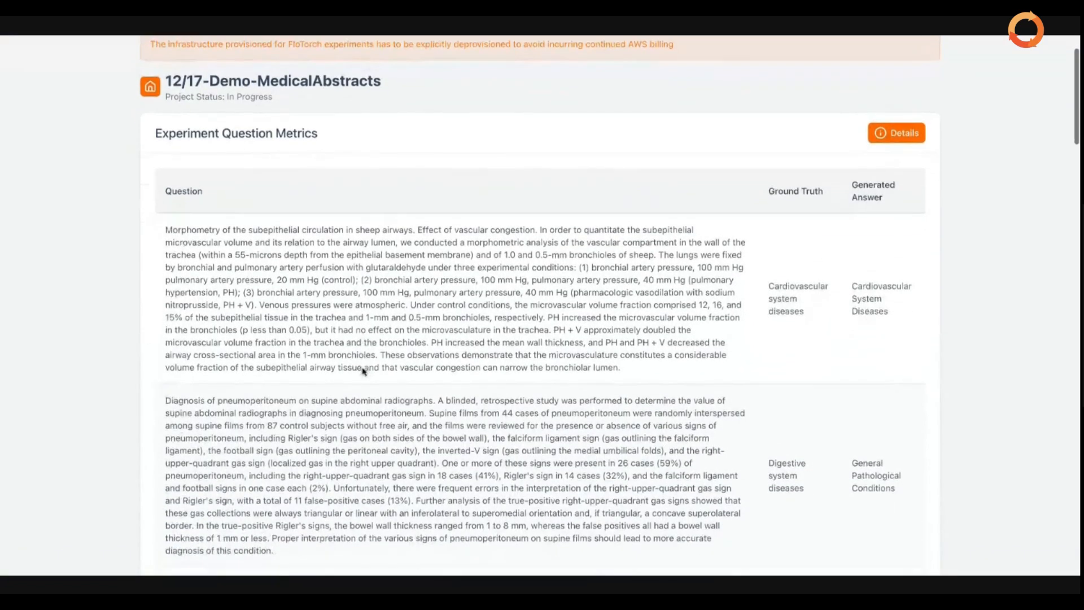
{"action": "scroll", "coordinate": [364, 371], "scroll_direction": "up", "scroll_amount": 16}
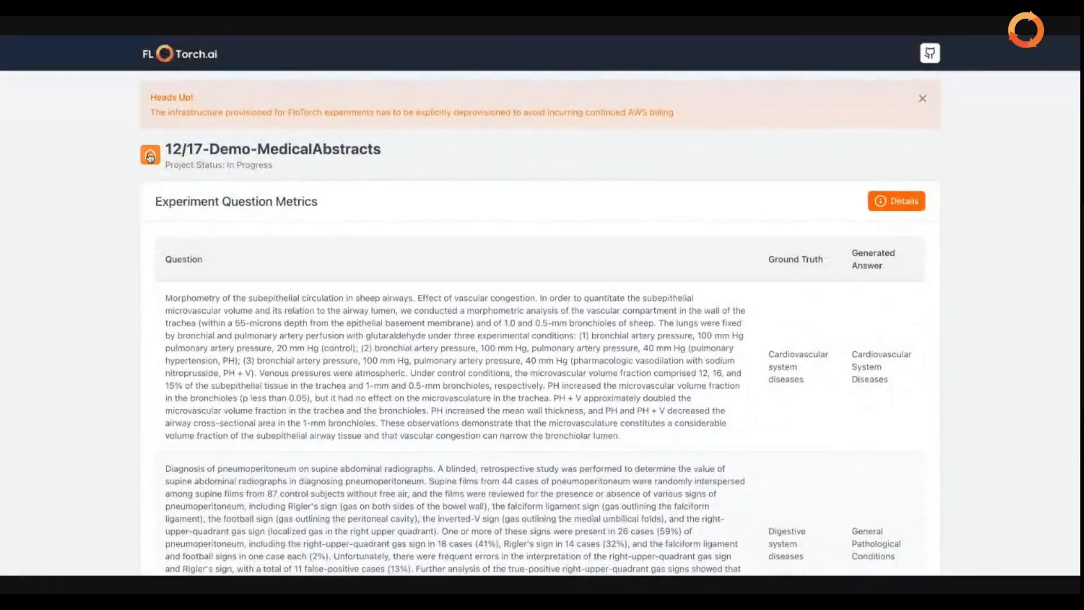
Return to the Projects list to confirm 12/17-Demo-MedicalAbstracts shows Completed
{"action": "left_click", "coordinate": [149, 154]}
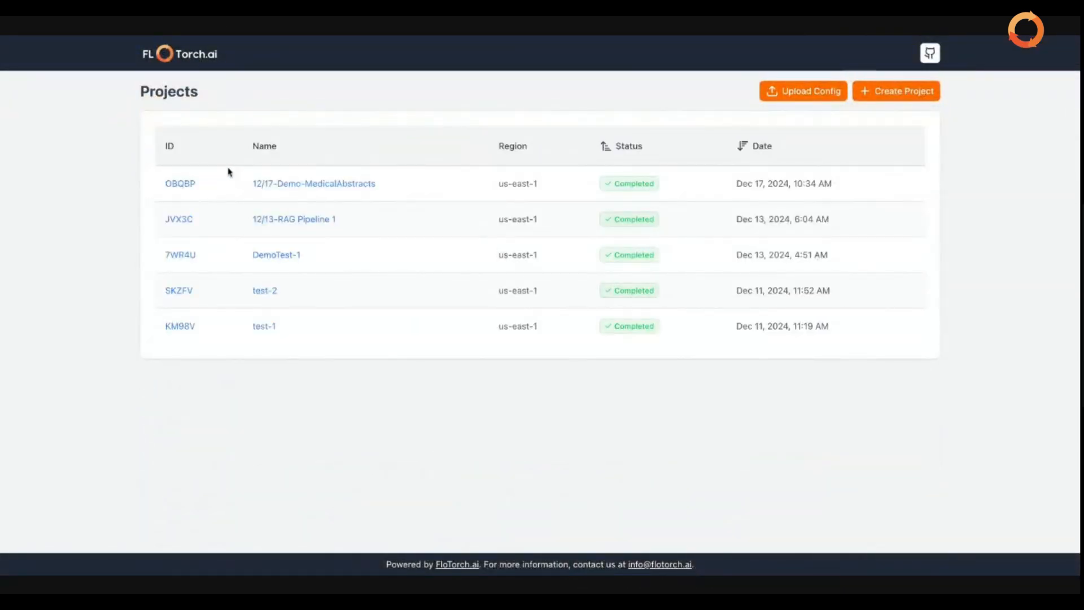